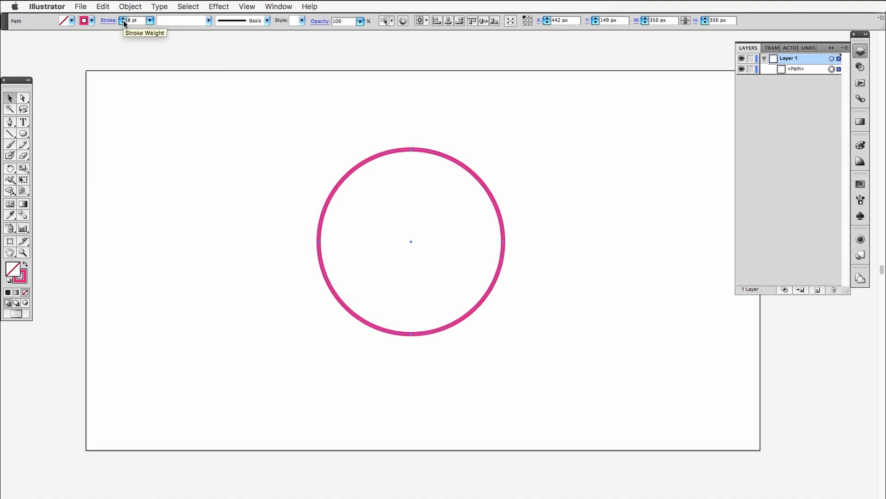
# Step: Move the pink circle freely and align it to the horizontal and vertical center of the artboard
pyautogui.click(204, 237)
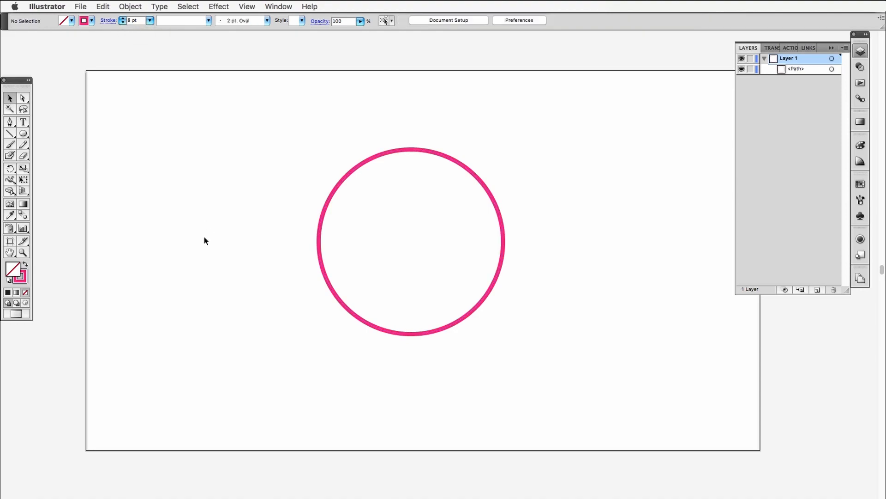
pyautogui.moveTo(499, 203); pyautogui.dragTo(535, 222)
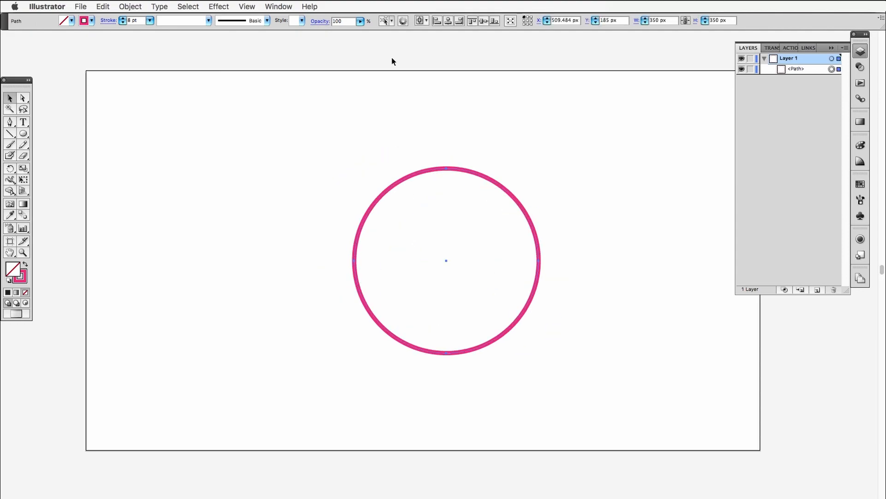
pyautogui.click(448, 23)
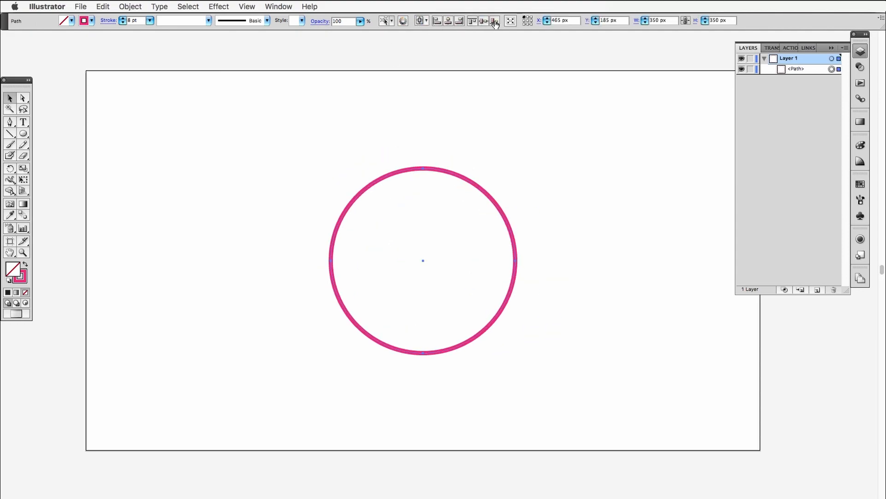
pyautogui.click(541, 194)
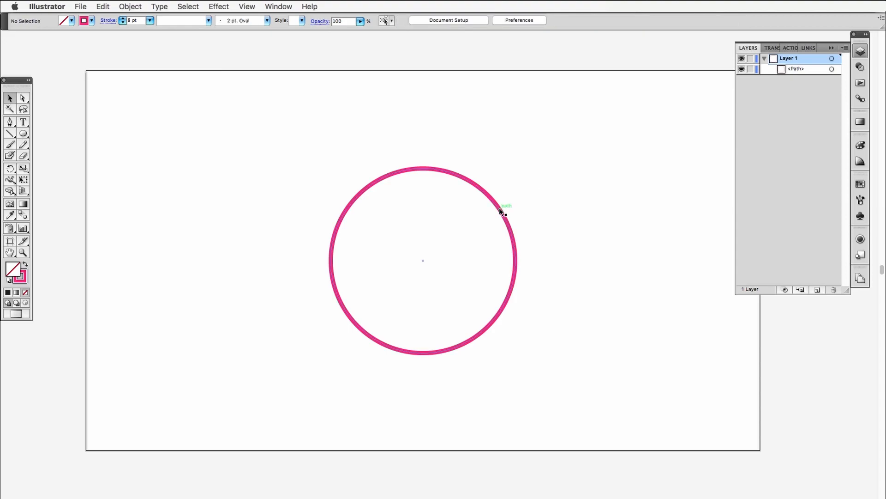
# Step: Copy the circle, paste it in place and scale the copy about its center down to about 38 px wide
pyautogui.click(501, 213)
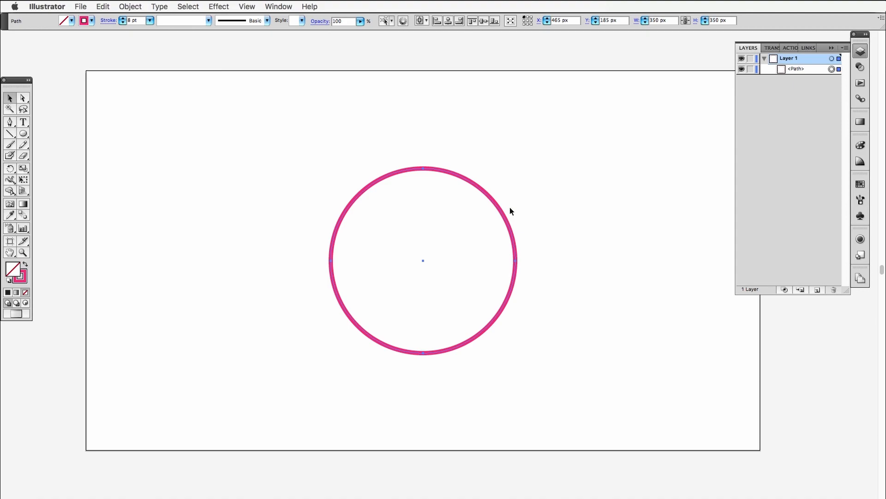
pyautogui.click(107, 6)
pyautogui.click(116, 55)
pyautogui.click(104, 7)
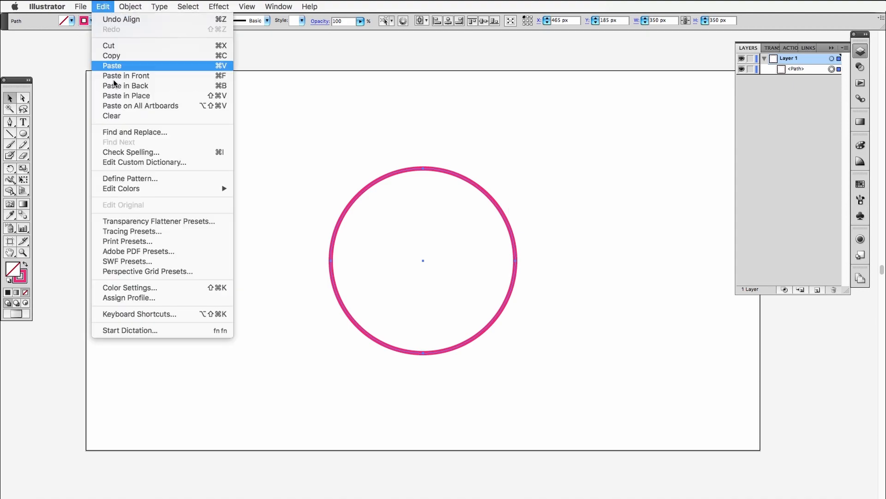
pyautogui.click(131, 96)
pyautogui.moveTo(518, 169)
pyautogui.mouseDown()
pyautogui.moveTo(494, 206)
pyautogui.moveTo(436, 254)
pyautogui.mouseUp()
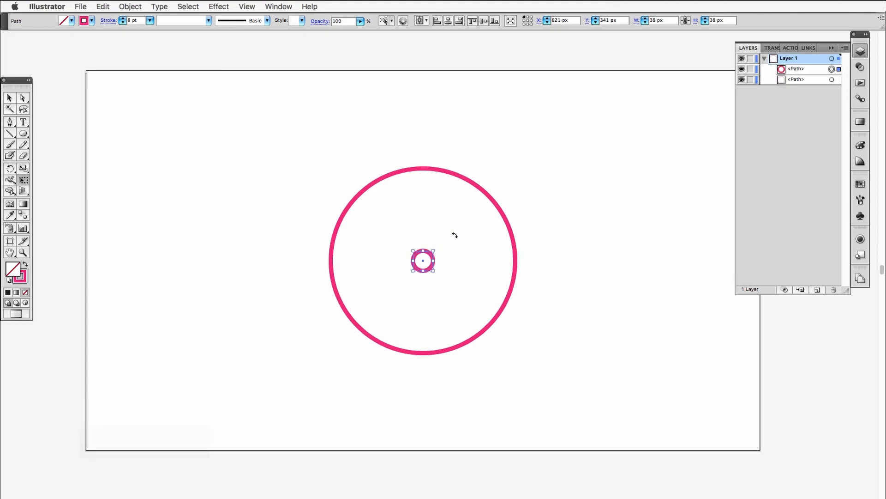
pyautogui.press('v')
# Step: Select both circles and set the Blend Options spacing to Specified Steps with 8 steps
pyautogui.moveTo(541, 191); pyautogui.dragTo(328, 317)
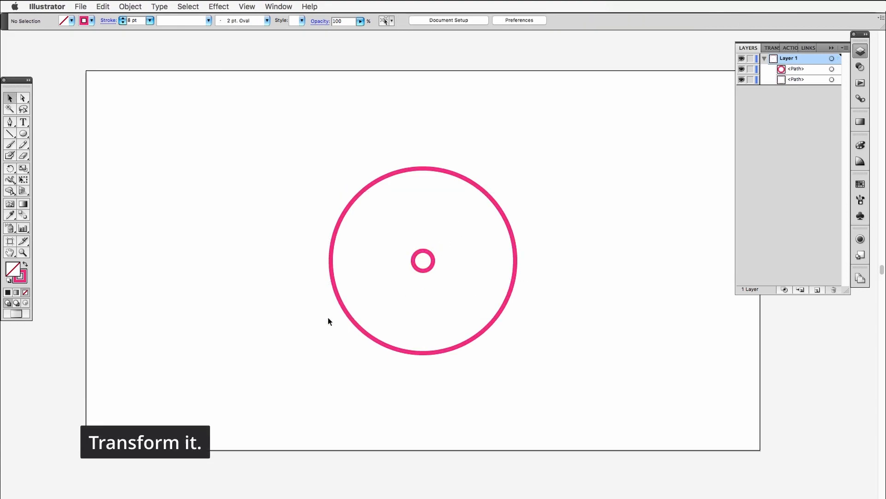
pyautogui.click(132, 7)
pyautogui.moveTo(159, 213)
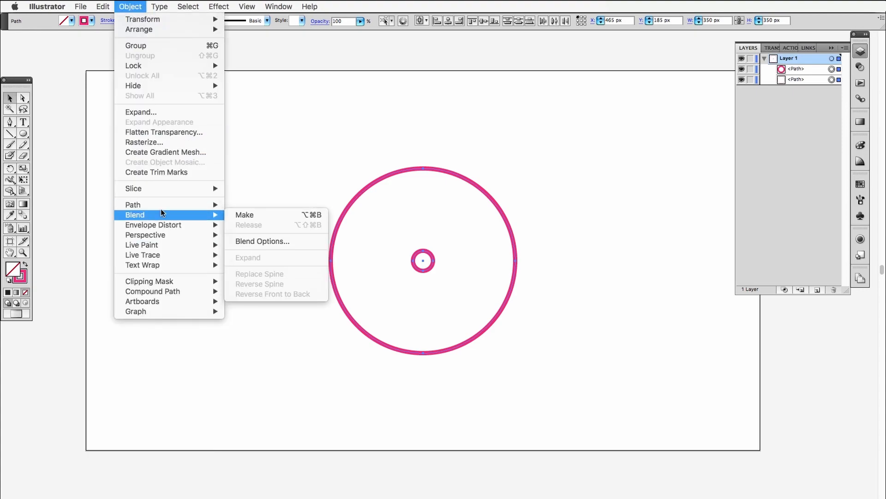
pyautogui.click(235, 240)
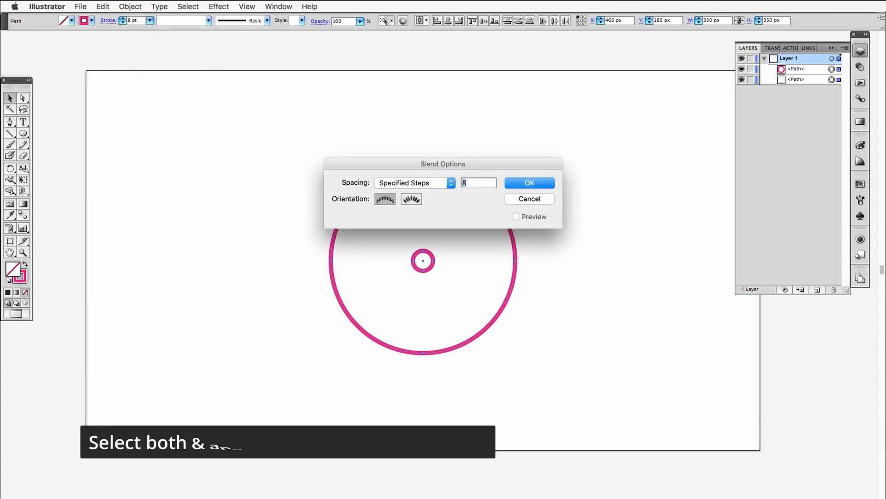
pyautogui.click(407, 183)
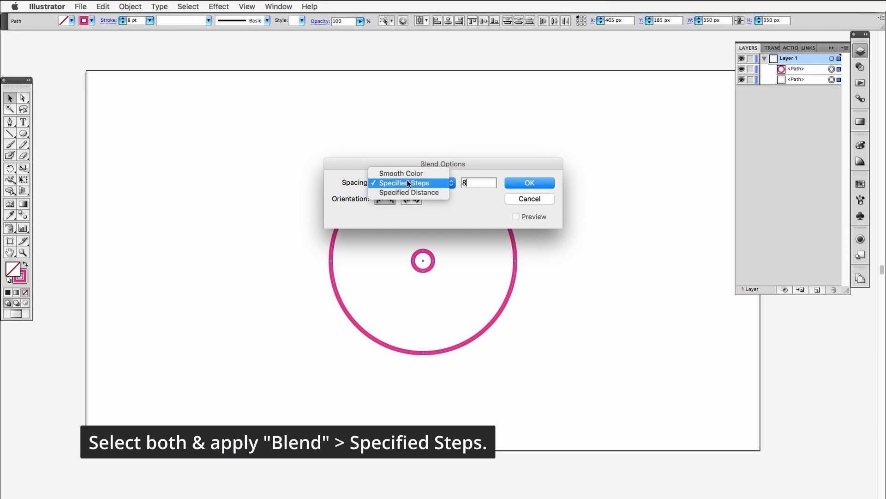
pyautogui.click(406, 183)
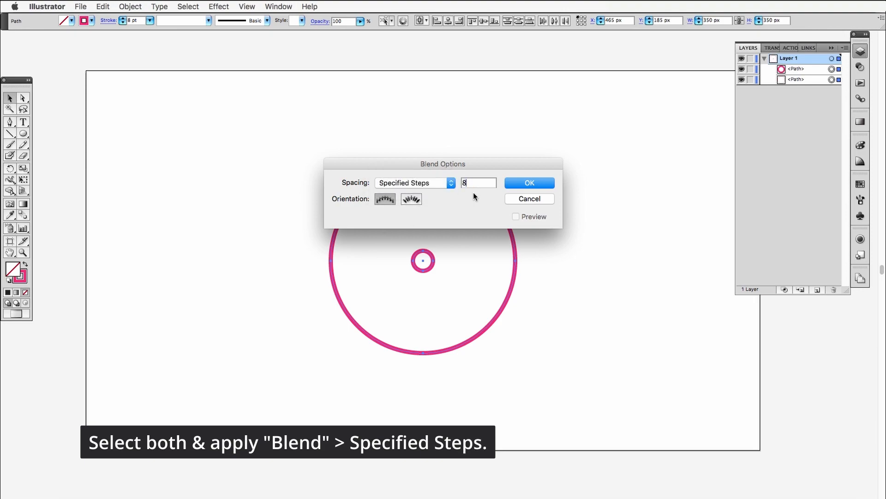
pyautogui.click(535, 186)
# Step: Make a blend between the large and small circles, and deselect it
pyautogui.click(160, 6)
pyautogui.moveTo(152, 206)
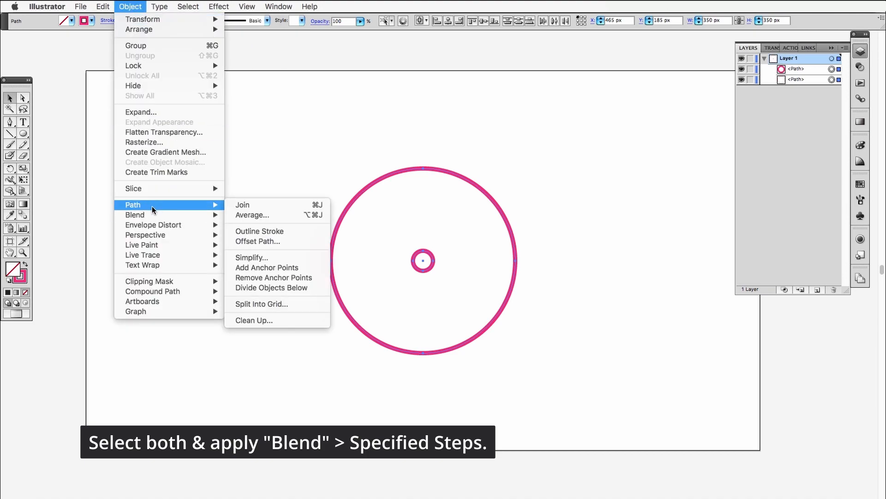
pyautogui.moveTo(213, 215)
pyautogui.click(240, 215)
pyautogui.click(137, 367)
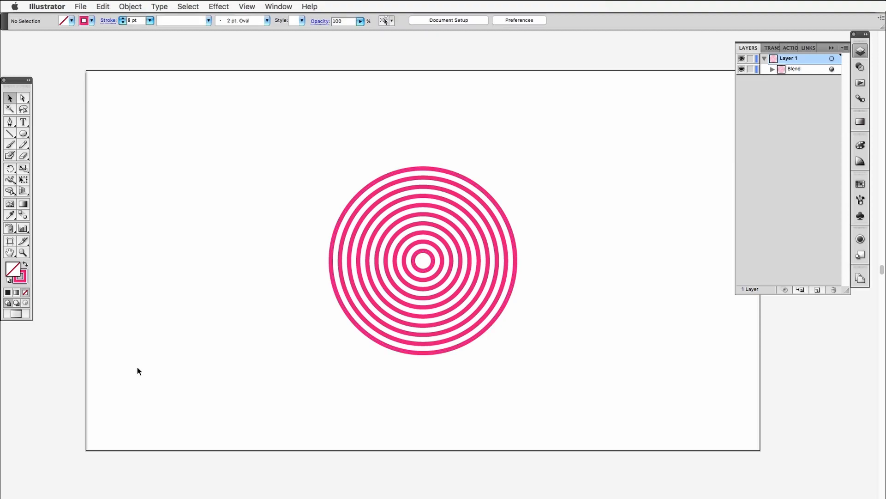
# Step: Move the blended rings straight up on the artboard to a Y position of about 94 px
pyautogui.moveTo(543, 218); pyautogui.dragTo(271, 374)
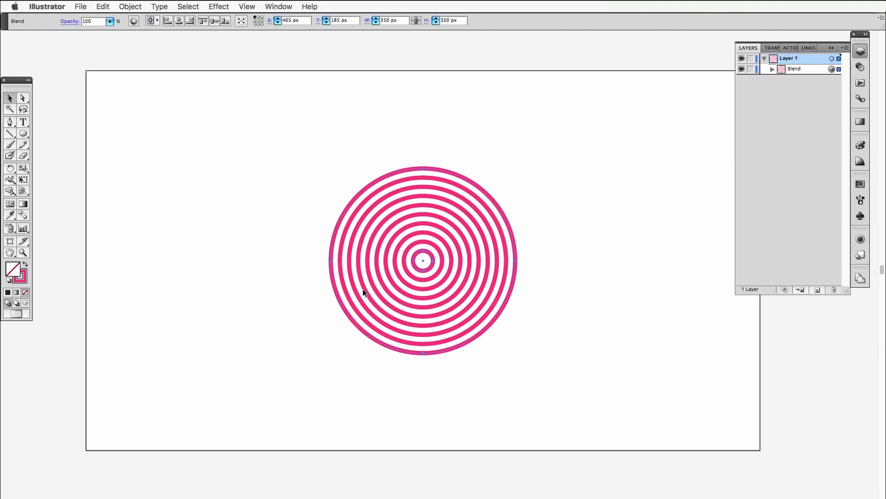
pyautogui.moveTo(429, 252); pyautogui.dragTo(429, 216)
pyautogui.click(428, 222)
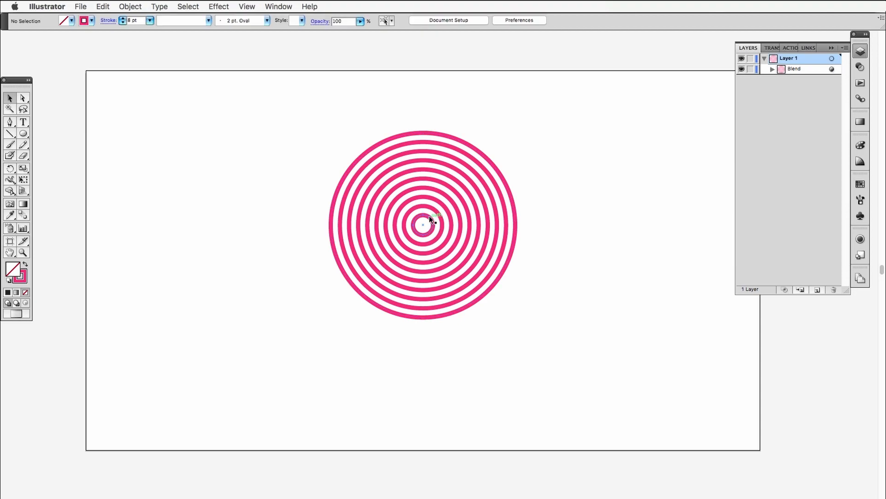
pyautogui.moveTo(428, 217); pyautogui.dragTo(429, 205)
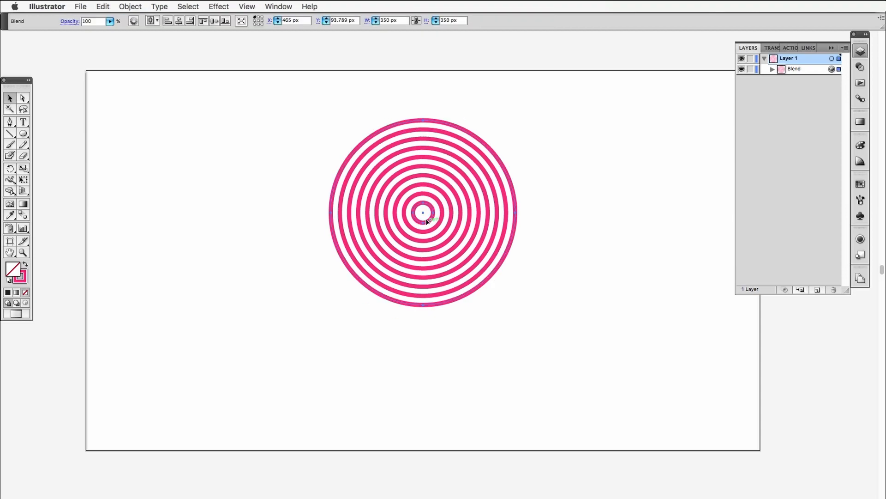
# Step: Expand the blend with Object, Fill and Stroke enabled, and show the resulting group's paths in the layer list
pyautogui.click(144, 7)
pyautogui.click(139, 116)
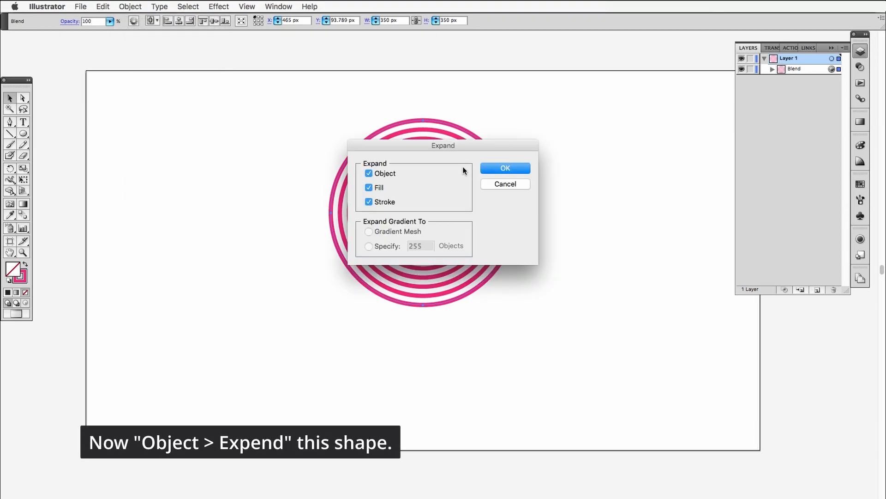
pyautogui.click(496, 167)
pyautogui.click(773, 68)
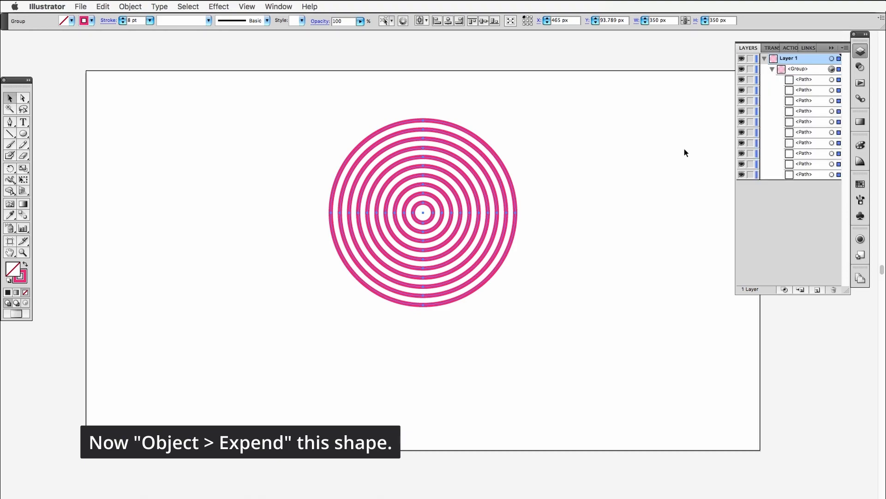
# Step: Ungroup the expanded rings into separate paths and deselect them
pyautogui.rightClick(447, 210)
pyautogui.click(492, 272)
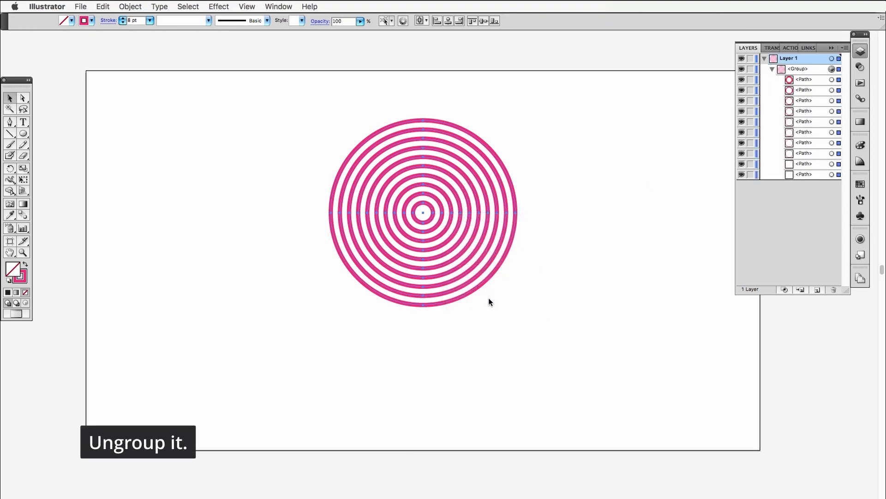
pyautogui.click(480, 341)
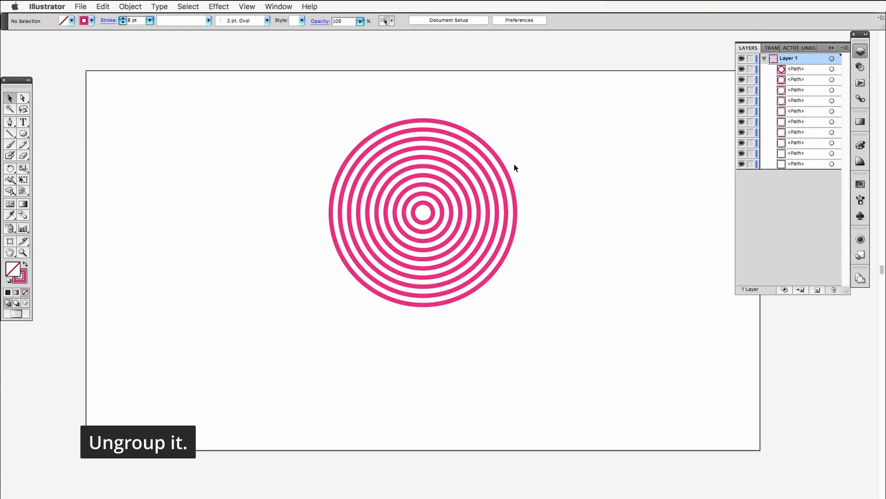
# Step: Paste a copy of the outermost circle in front and move it straight down until its top edge meets the smallest circle's bottom edge
pyautogui.click(506, 172)
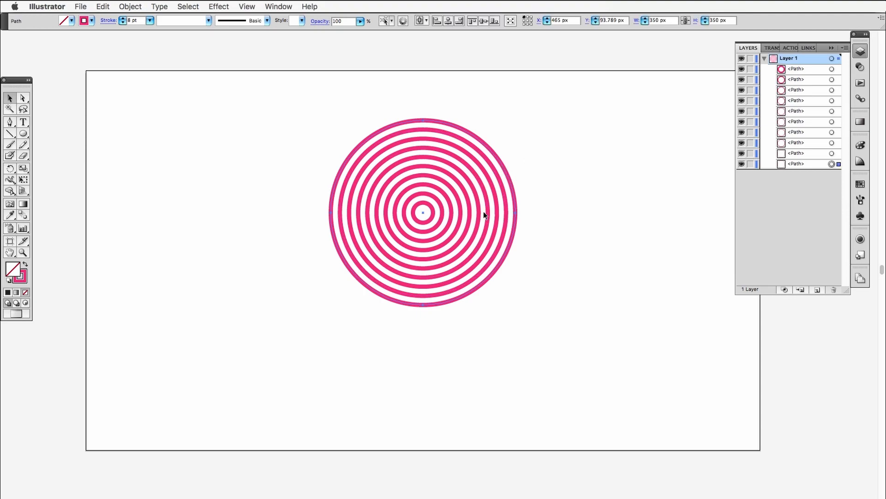
pyautogui.press('super+c')
pyautogui.press('super+f')
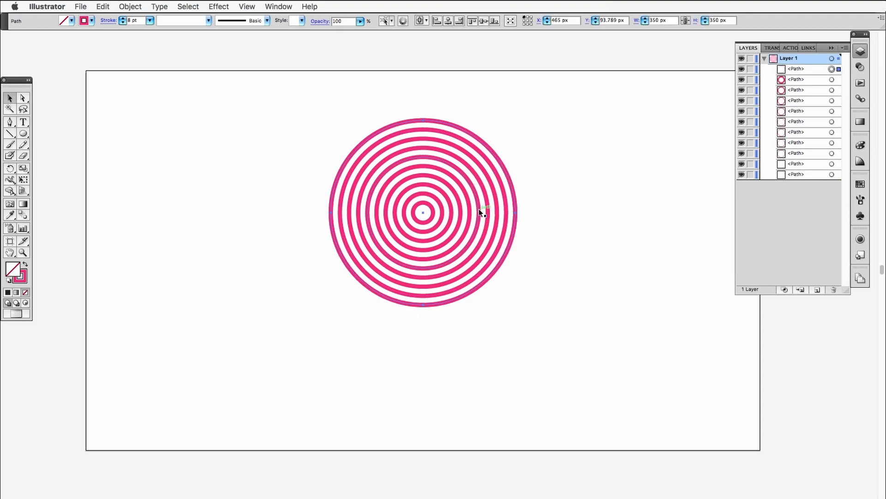
pyautogui.click(519, 150)
pyautogui.moveTo(500, 161); pyautogui.dragTo(508, 269)
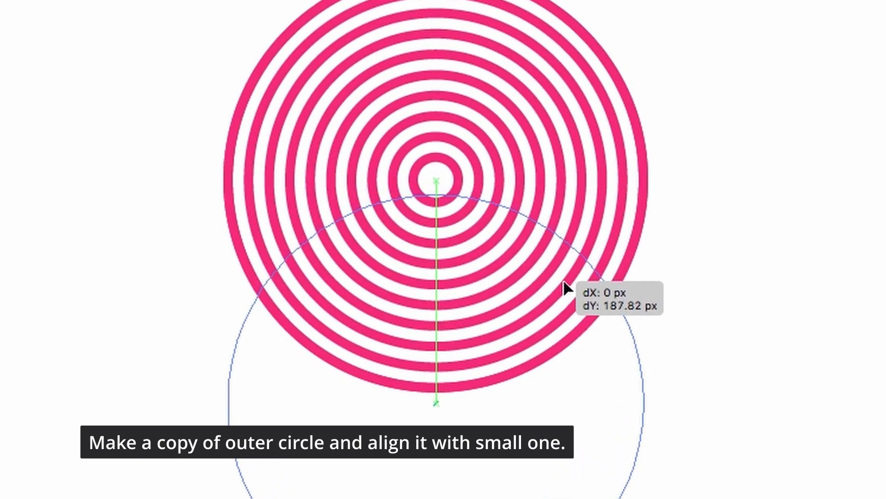
pyautogui.moveTo(565, 283); pyautogui.dragTo(567, 295)
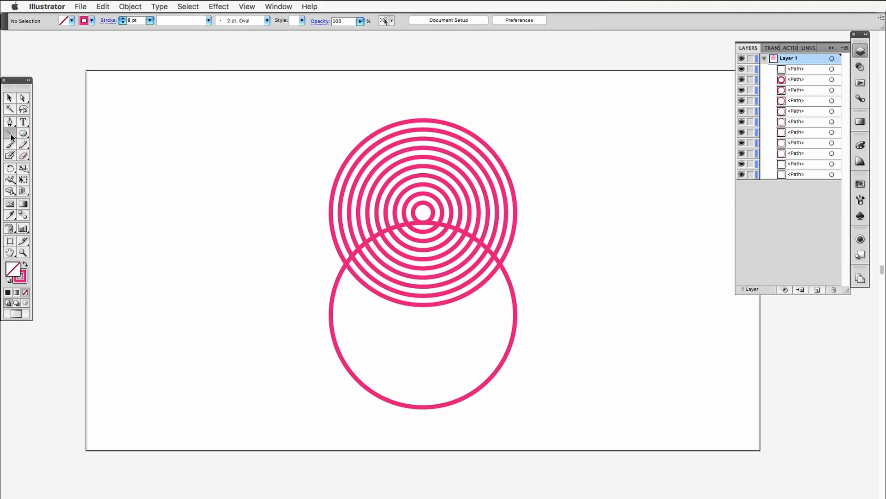
# Step: Draw a vertical line about 210 px long from the center of the rings down into the lower circle
pyautogui.moveTo(12, 136); pyautogui.dragTo(27, 137)
pyautogui.moveTo(423, 213); pyautogui.dragTo(423, 323)
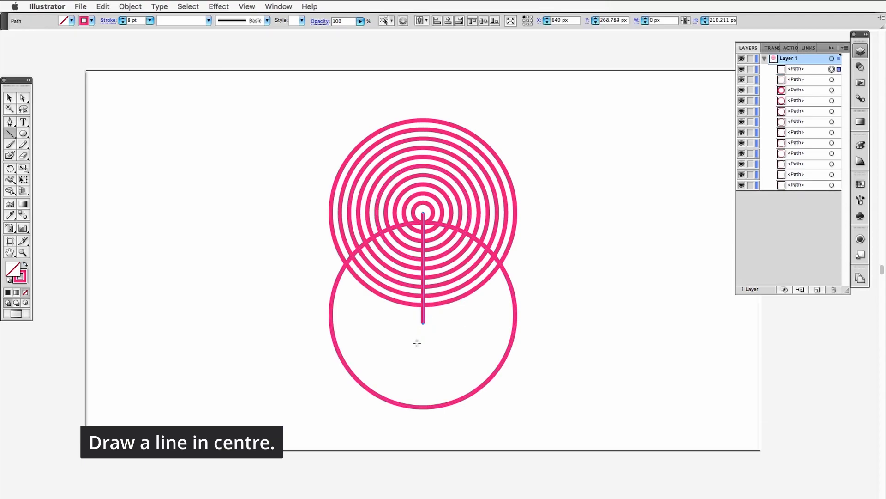
pyautogui.press('v')
pyautogui.click(548, 270)
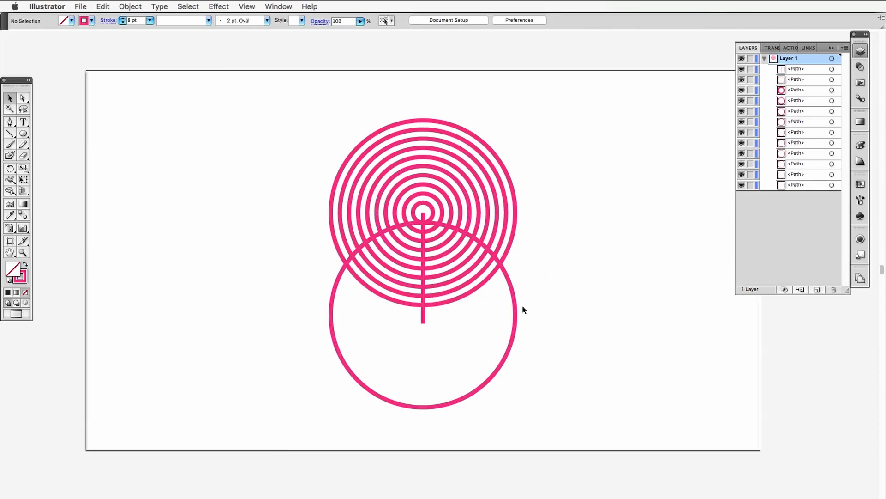
# Step: Select all paths and use Shape Builder to remove the lower circle's area and its overlap with the rings right of the vertical line
pyautogui.moveTo(595, 292); pyautogui.dragTo(271, 159)
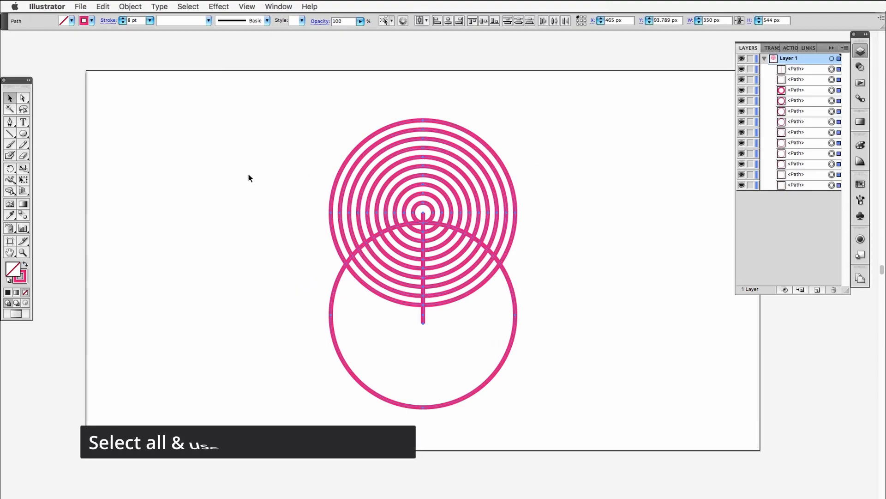
pyautogui.click(10, 192)
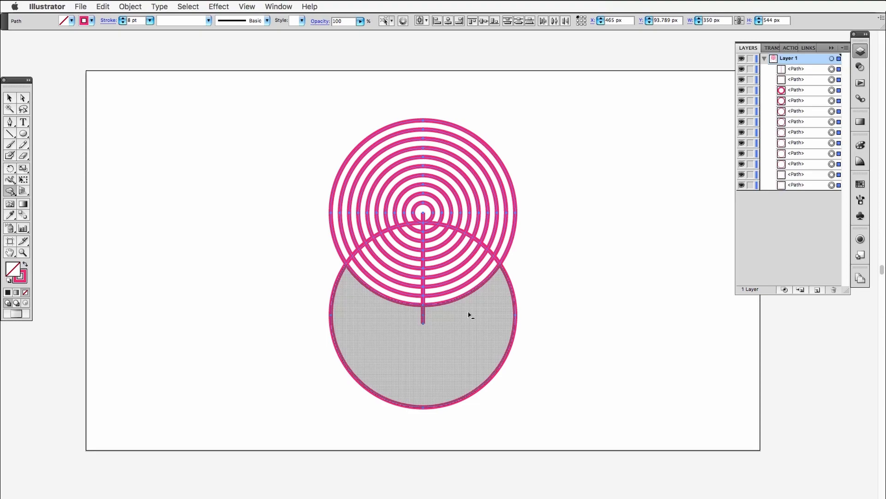
pyautogui.moveTo(467, 314); pyautogui.dragTo(432, 231)
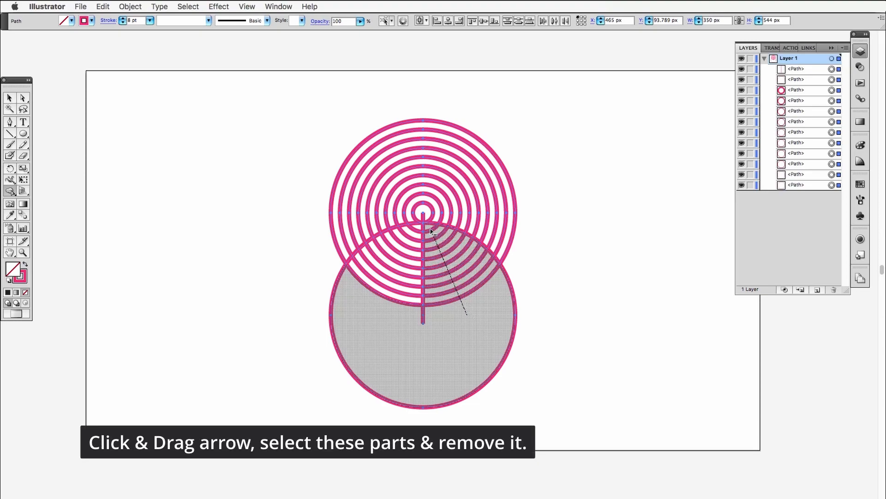
pyautogui.moveTo(432, 282); pyautogui.dragTo(430, 291)
pyautogui.press('v')
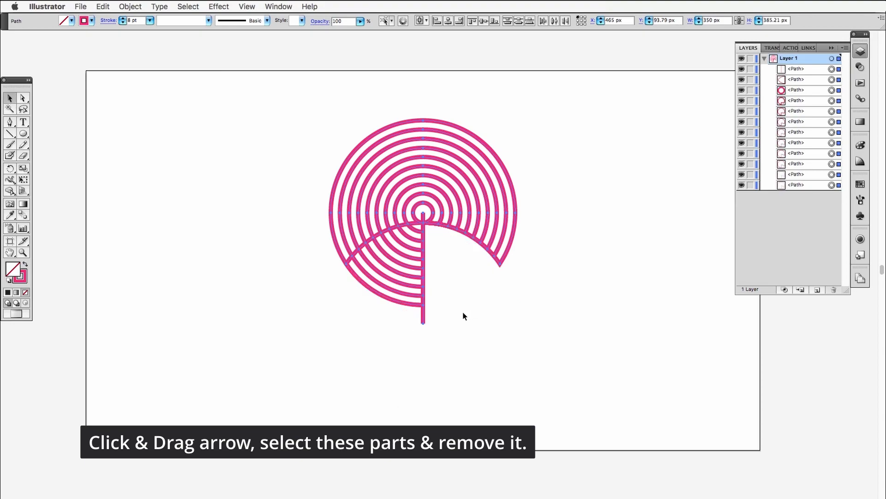
pyautogui.click(428, 371)
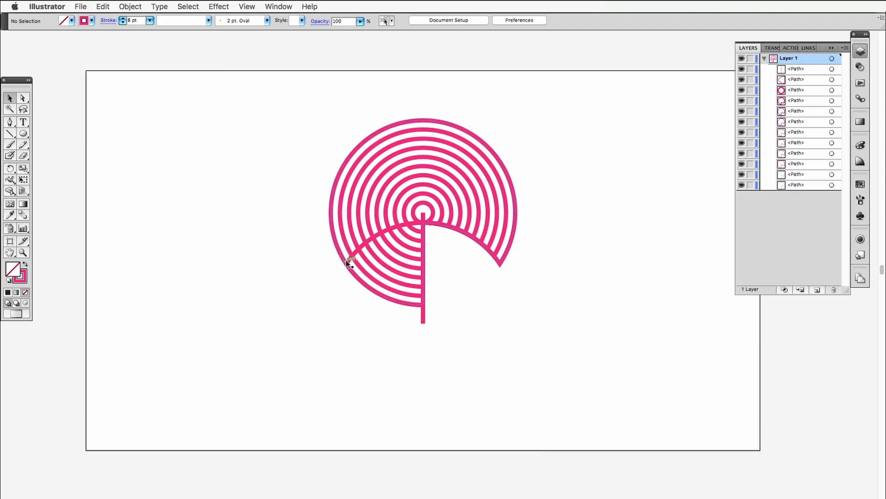
# Step: Pull the leftover curved wedge outline and the vertical line away from the rings and delete both
pyautogui.moveTo(347, 260); pyautogui.dragTo(268, 347)
pyautogui.press('Delete')
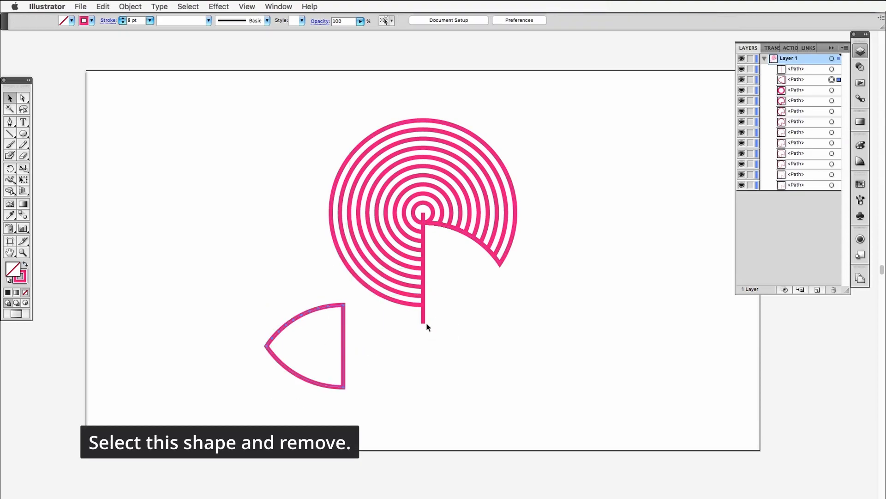
pyautogui.moveTo(424, 322); pyautogui.dragTo(467, 406)
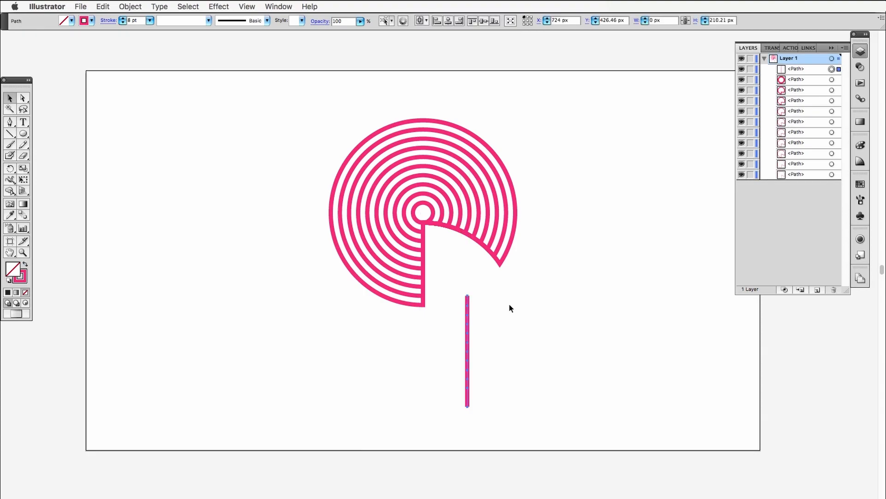
pyautogui.press('Delete')
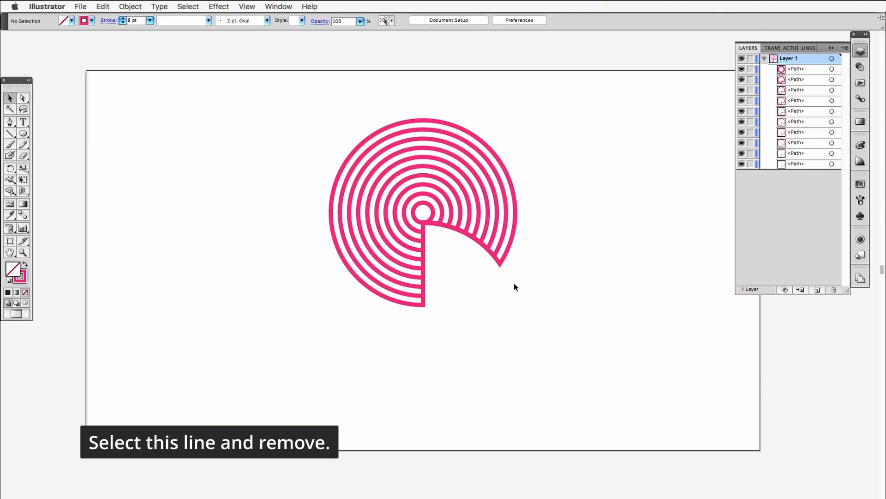
pyautogui.click(511, 247)
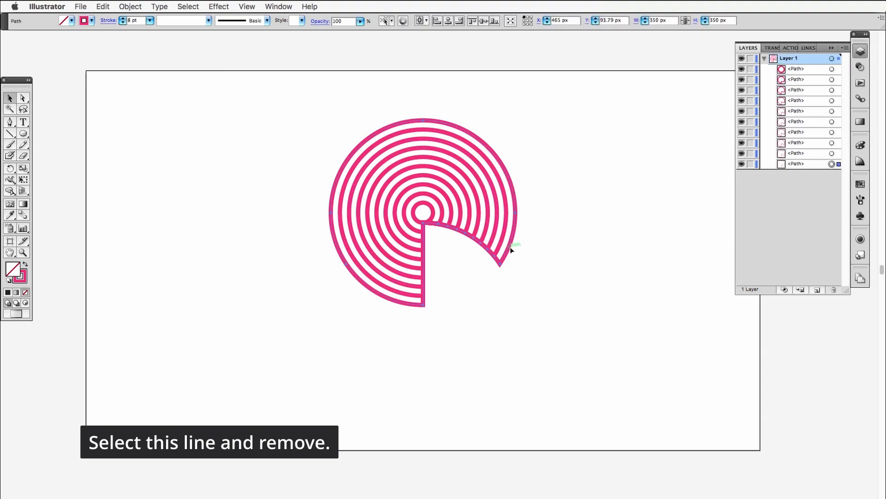
pyautogui.moveTo(509, 246); pyautogui.dragTo(534, 251)
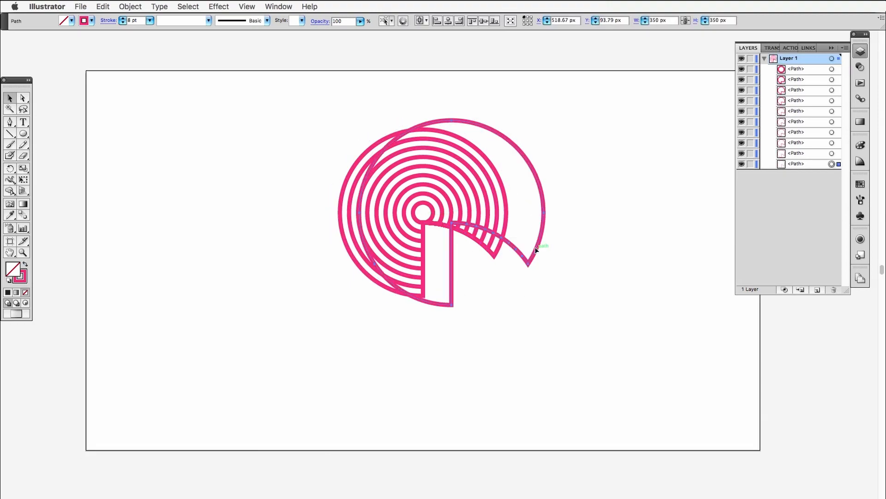
pyautogui.press('super+z')
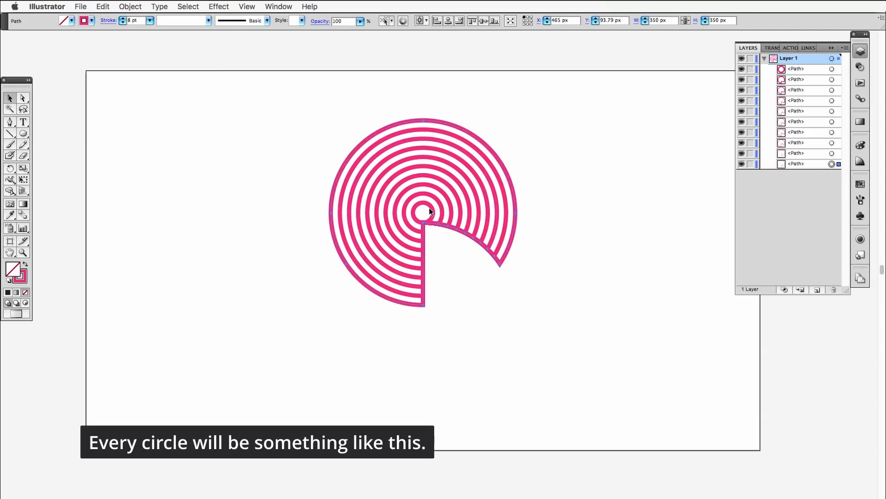
pyautogui.moveTo(442, 211); pyautogui.dragTo(455, 279)
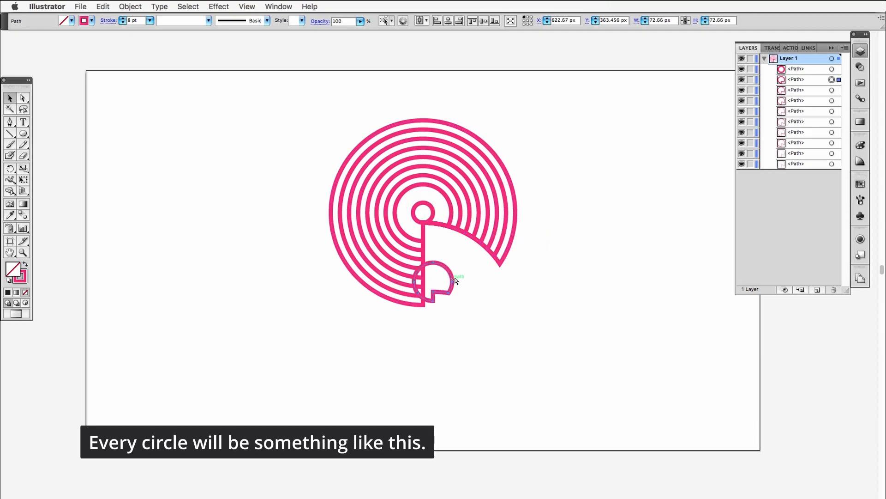
pyautogui.press('super+z')
# Step: Isolate the outermost ring, delete its anchors along the notch edges to leave an open arc, and exit isolation
pyautogui.doubleClick(515, 234)
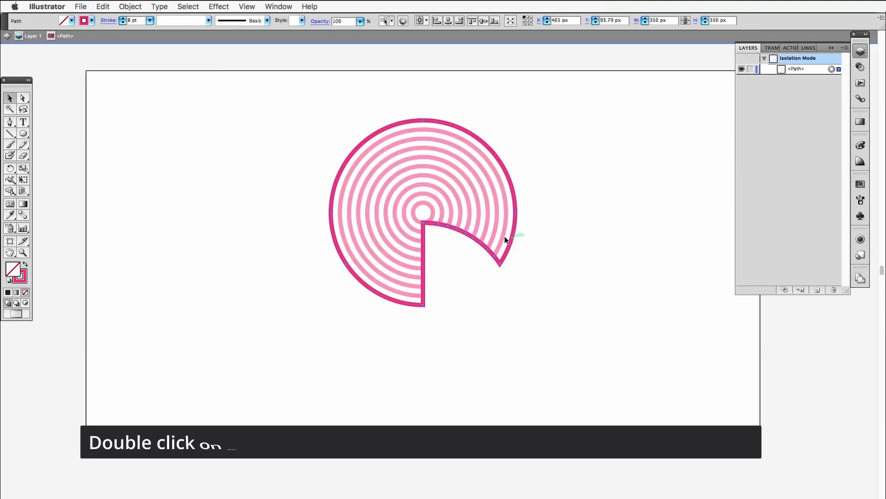
pyautogui.click(23, 98)
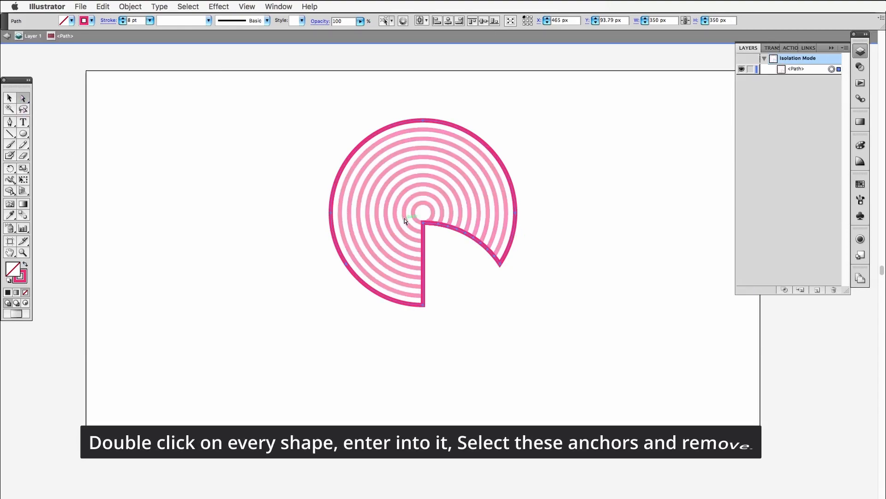
pyautogui.moveTo(406, 206); pyautogui.dragTo(498, 278)
pyautogui.press('Delete')
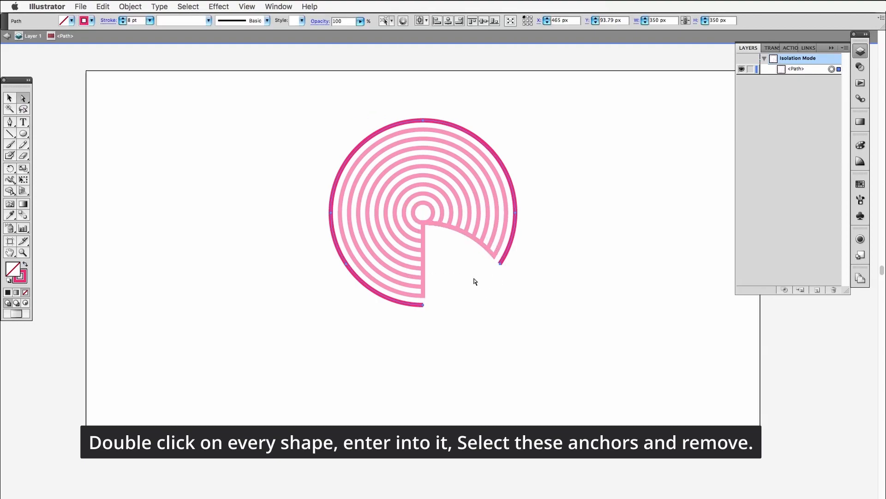
pyautogui.press('v')
pyautogui.doubleClick(471, 281)
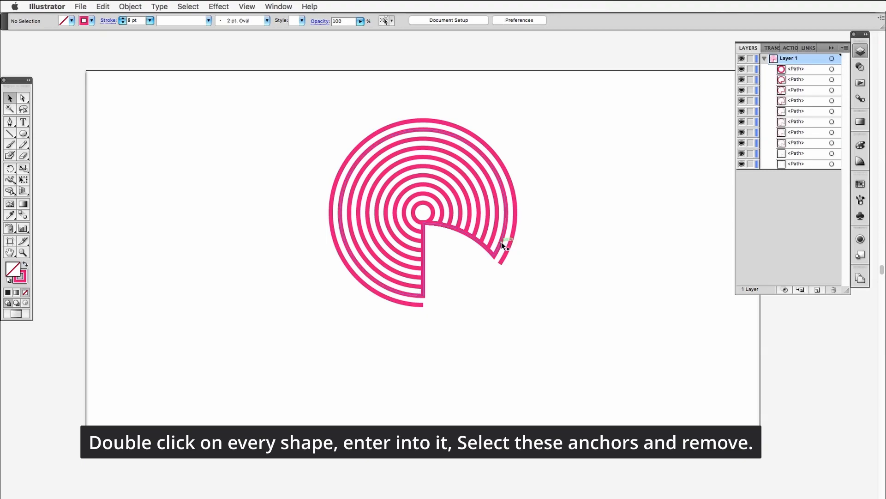
# Step: Isolate the second ring from the outside and delete its notch anchors so only the open arc is left
pyautogui.doubleClick(502, 242)
pyautogui.press('a')
pyautogui.moveTo(403, 206); pyautogui.dragTo(490, 274)
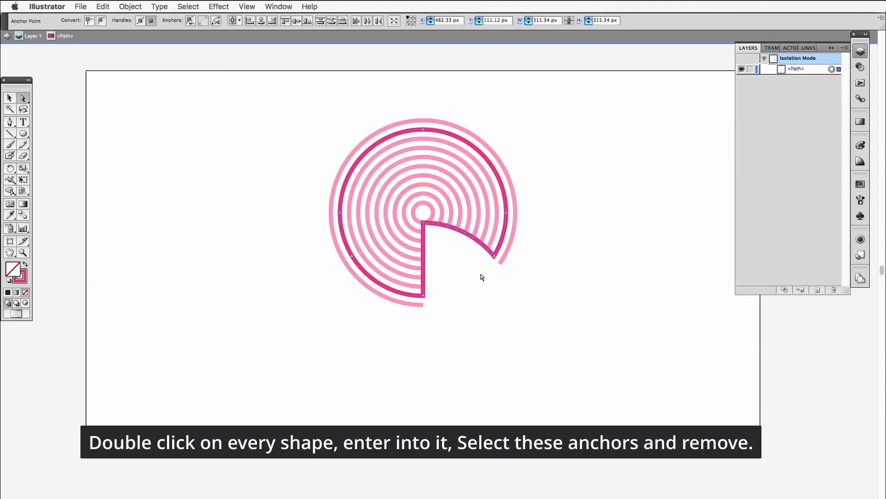
pyautogui.press('Delete')
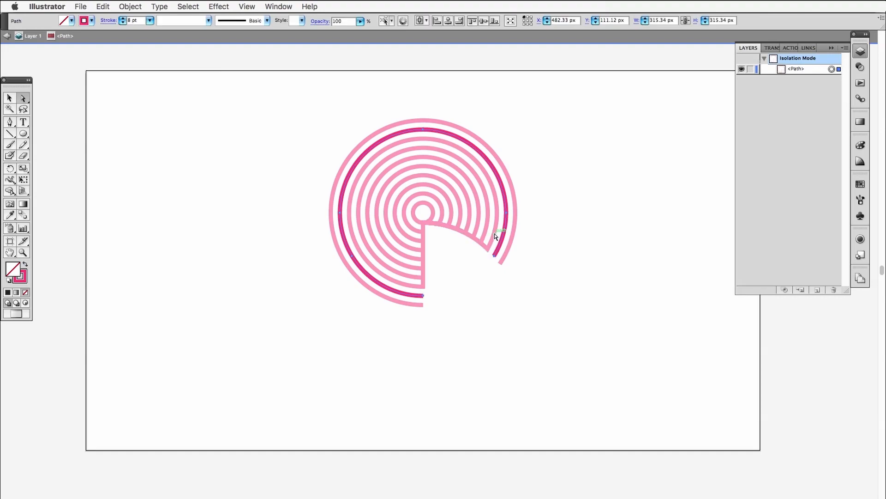
pyautogui.doubleClick(495, 233)
# Step: Isolate the third ring from the outside, remove its notch anchors and edges, and exit isolation
pyautogui.click(494, 235)
pyautogui.press('v')
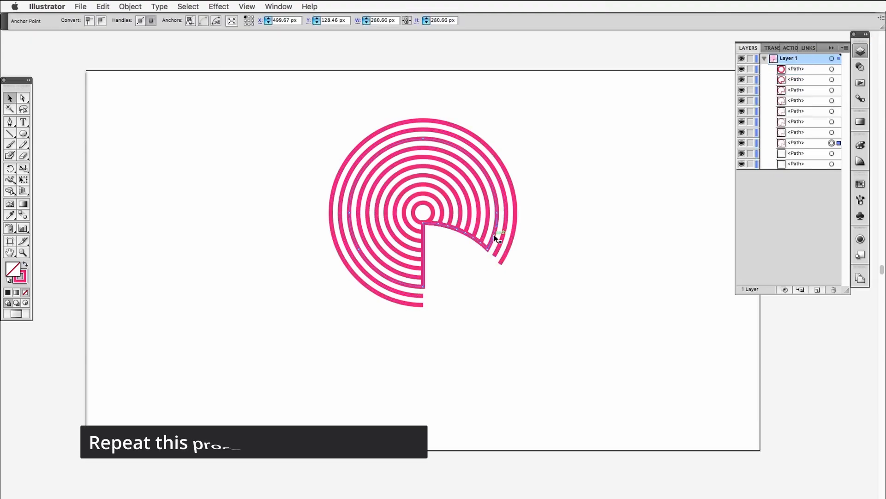
pyautogui.doubleClick(494, 234)
pyautogui.press('a')
pyautogui.moveTo(411, 208); pyautogui.dragTo(483, 264)
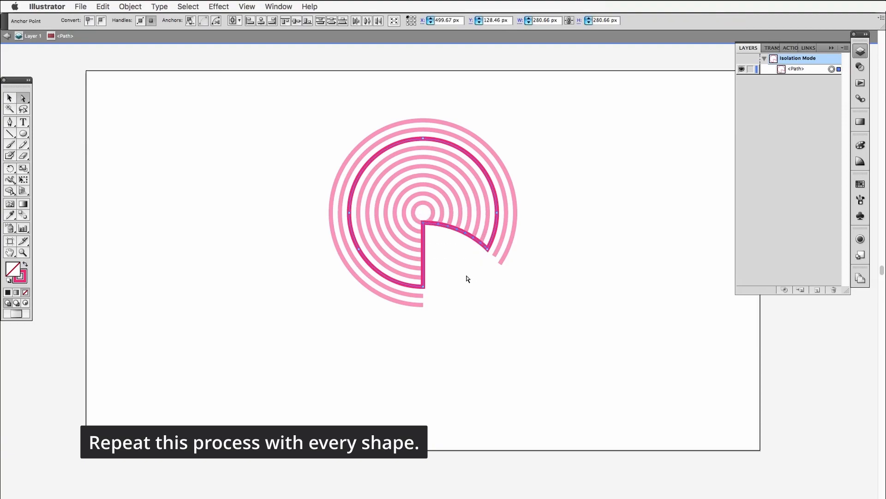
pyautogui.click(468, 278)
pyautogui.press('v')
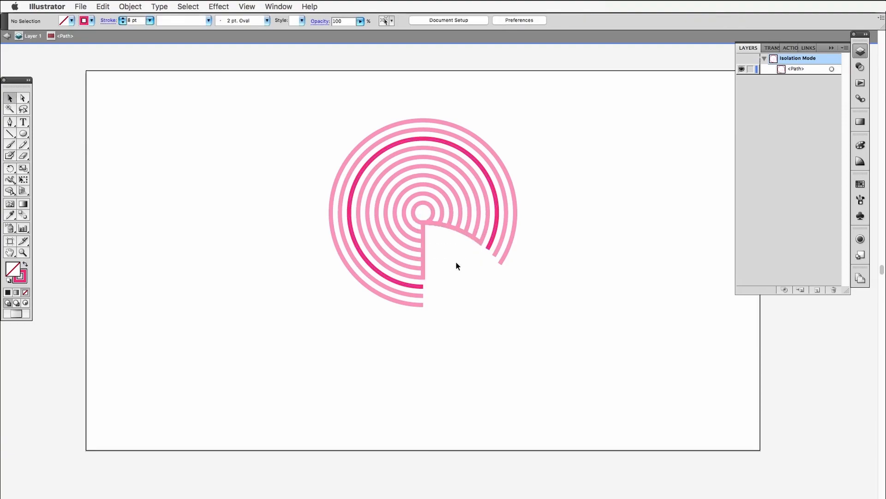
pyautogui.doubleClick(455, 266)
# Step: Isolate the fourth ring from the outside, delete the anchors forming its notch, and exit isolation
pyautogui.doubleClick(485, 234)
pyautogui.press('a')
pyautogui.moveTo(411, 212); pyautogui.dragTo(468, 266)
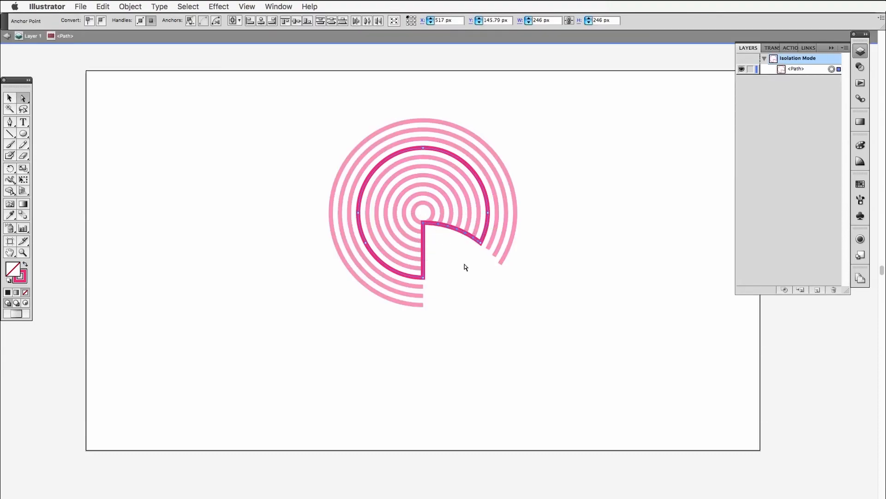
pyautogui.press('Delete')
pyautogui.press('v')
pyautogui.doubleClick(453, 256)
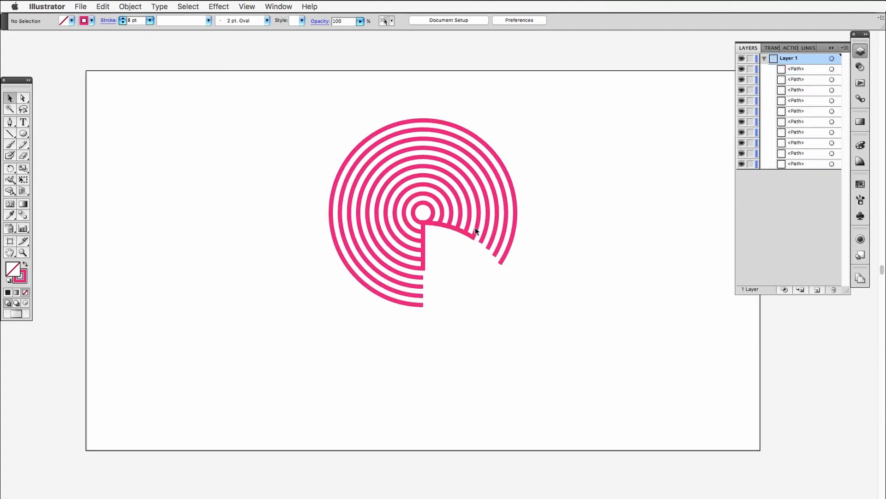
# Step: Open the fifth ring from the outside into an arc by deleting its notch anchors in isolation
pyautogui.doubleClick(474, 230)
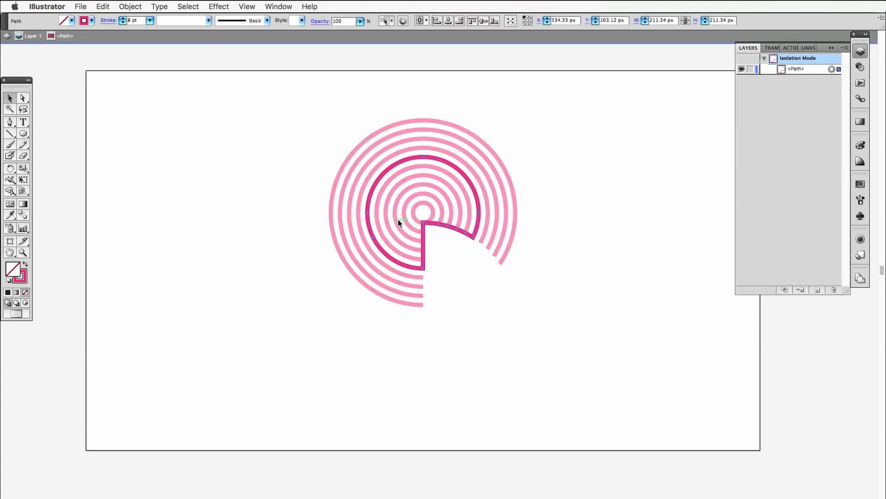
pyautogui.press('a')
pyautogui.moveTo(401, 211); pyautogui.dragTo(474, 260)
pyautogui.press('Delete')
pyautogui.press('v')
pyautogui.doubleClick(451, 262)
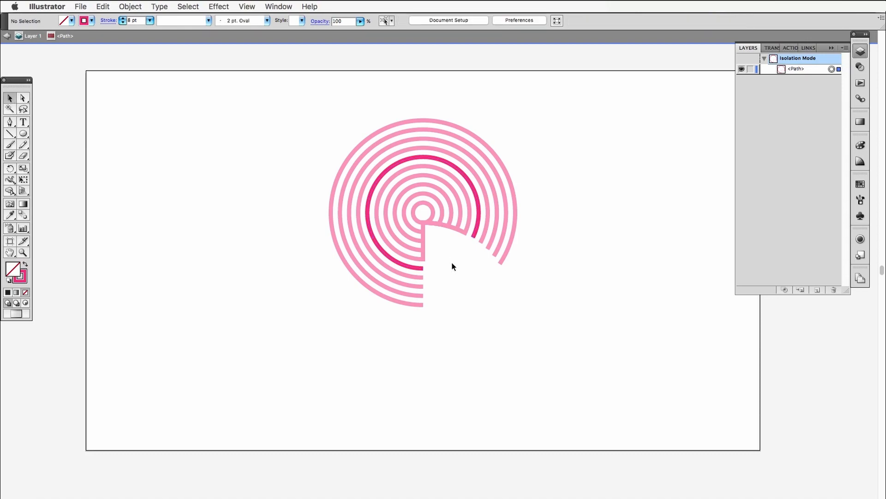
# Step: Open the sixth ring from the outside into an arc by deleting its notch anchors in isolation
pyautogui.doubleClick(466, 236)
pyautogui.press('a')
pyautogui.moveTo(403, 207); pyautogui.dragTo(452, 251)
pyautogui.press('Delete')
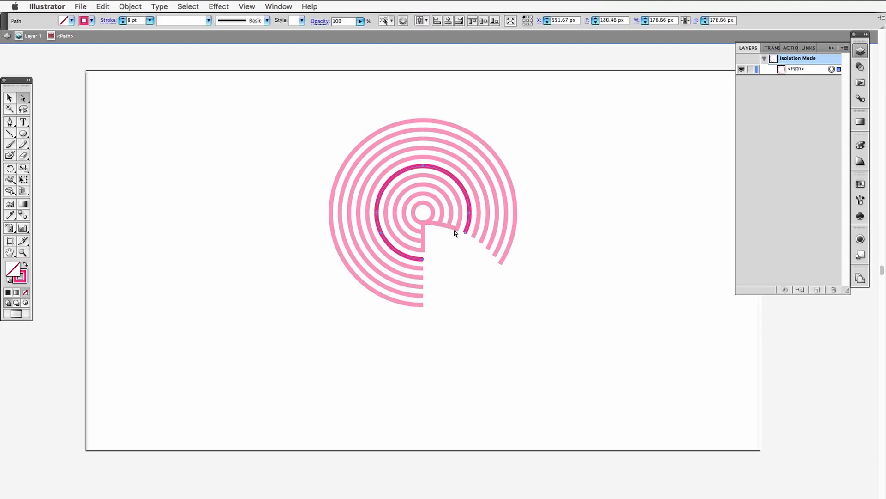
pyautogui.press('v')
pyautogui.doubleClick(461, 220)
# Step: Isolate the seventh ring from the outside, delete its straight and curved notch edges, and exit isolation
pyautogui.doubleClick(455, 228)
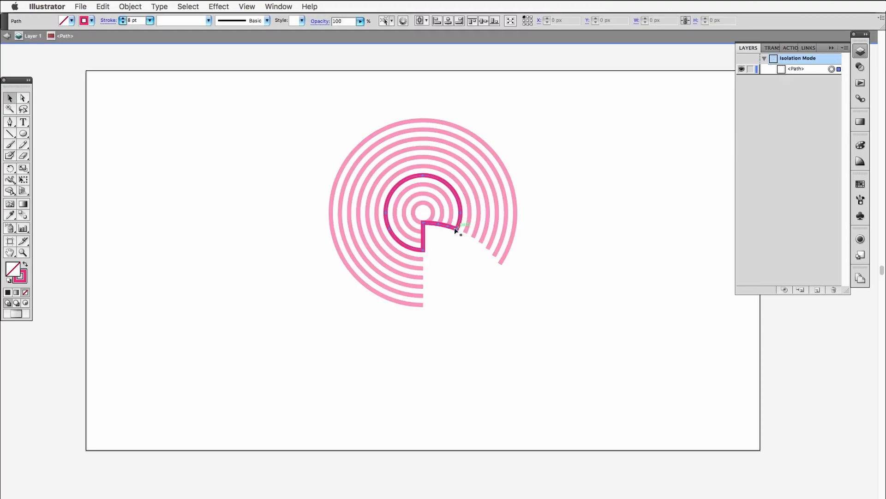
pyautogui.press('a')
pyautogui.moveTo(415, 211); pyautogui.dragTo(454, 247)
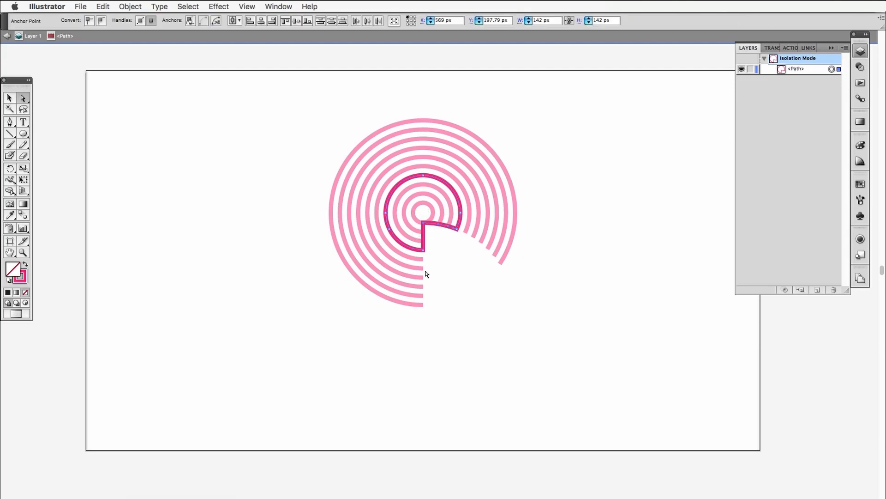
pyautogui.press('Delete')
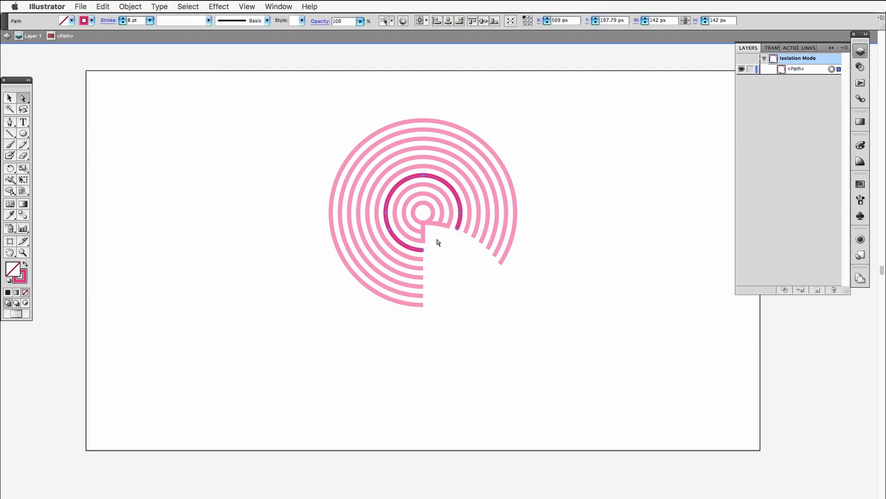
pyautogui.press('v')
pyautogui.doubleClick(444, 244)
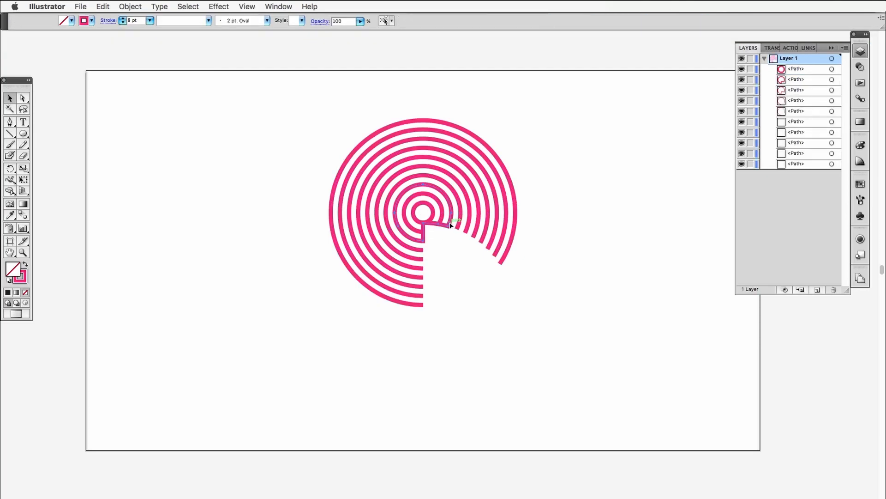
# Step: Isolate the eighth ring from the outside, delete its notch anchors, and exit isolation
pyautogui.doubleClick(447, 225)
pyautogui.press('a')
pyautogui.moveTo(414, 208); pyautogui.dragTo(454, 241)
pyautogui.press('Delete')
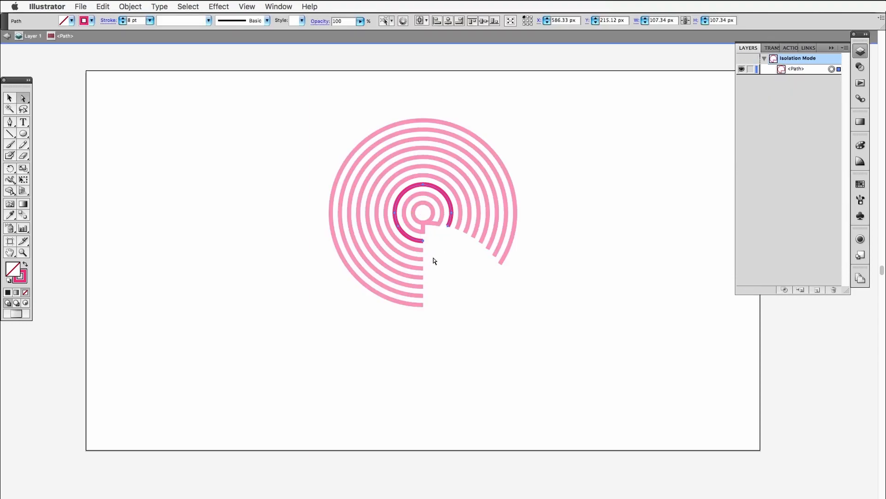
pyautogui.press('v')
pyautogui.click(439, 247)
pyautogui.doubleClick(435, 233)
# Step: Isolate the ring just outside the smallest circle, delete only the anchors at its notch corner, and exit isolation
pyautogui.doubleClick(438, 224)
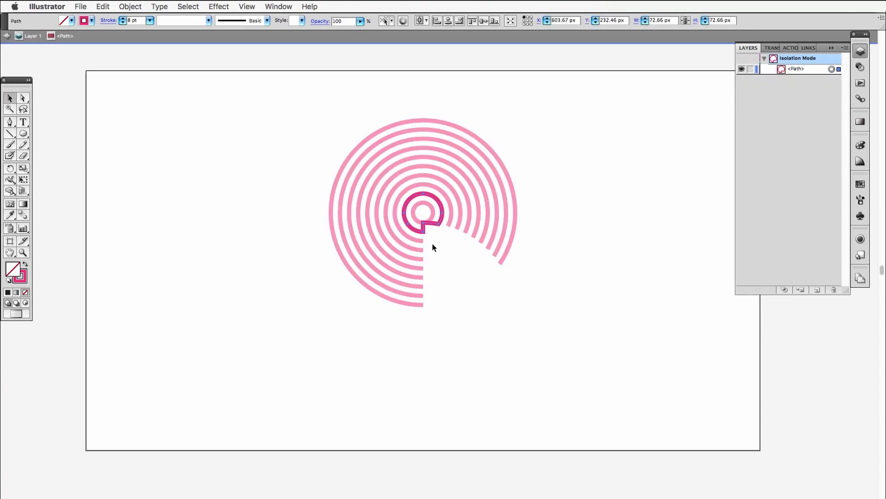
pyautogui.press('Delete')
pyautogui.press('a')
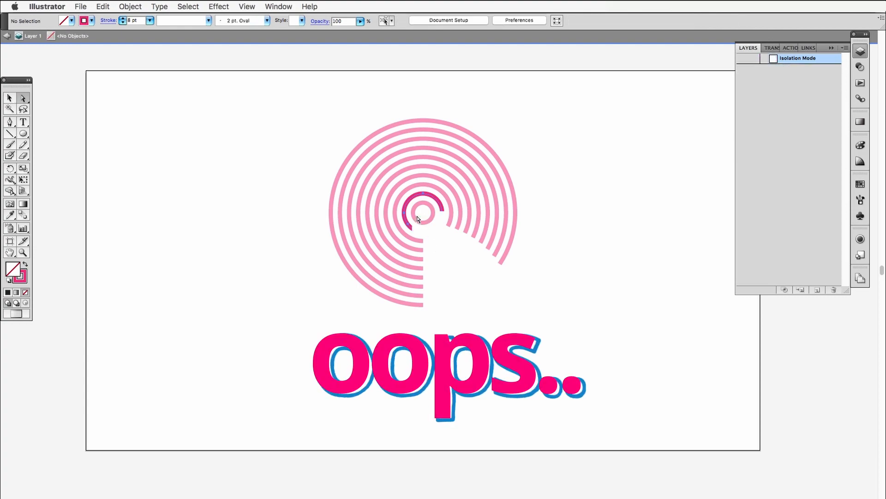
pyautogui.press('super+z')
pyautogui.moveTo(417, 215); pyautogui.dragTo(429, 230)
pyautogui.press('Delete')
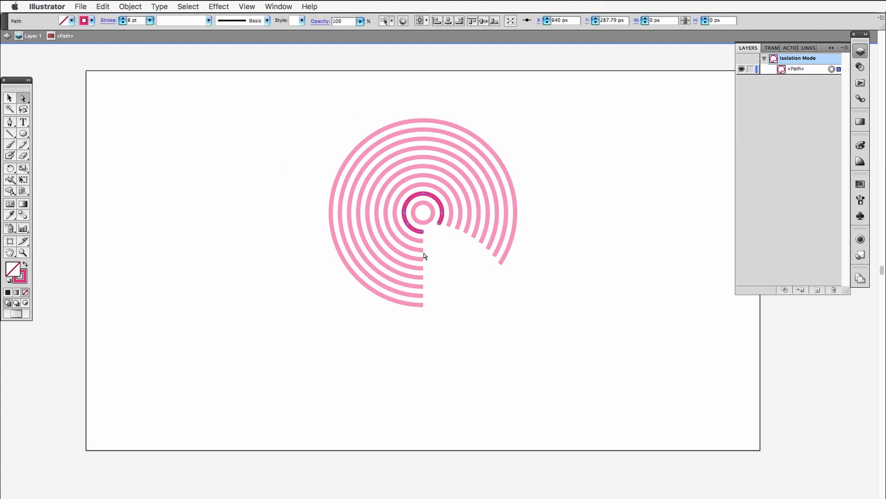
pyautogui.press('v')
pyautogui.doubleClick(447, 262)
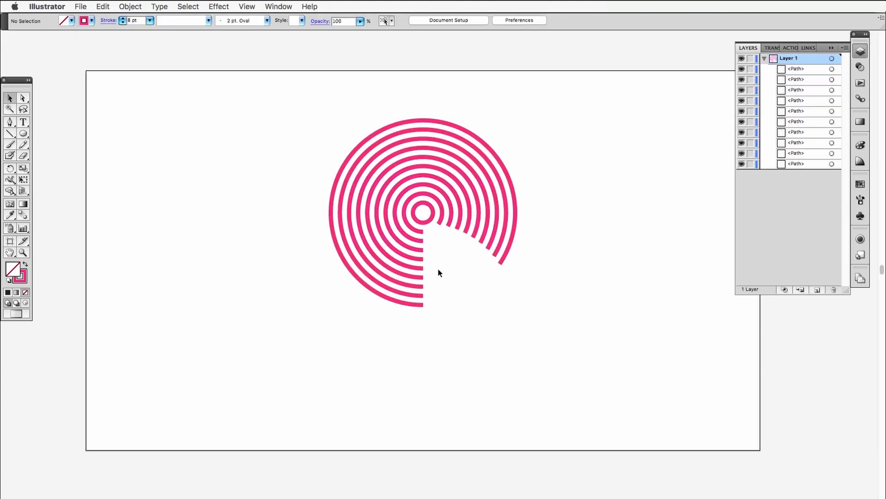
# Step: Group all the rings and copy the group straight down until its top edge meets the smallest circle's bottom edge
pyautogui.press('super+a')
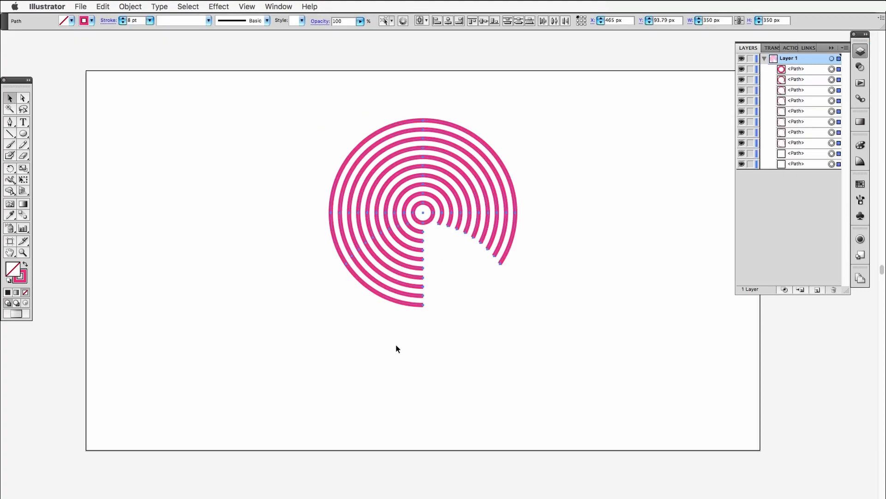
pyautogui.press('super+g')
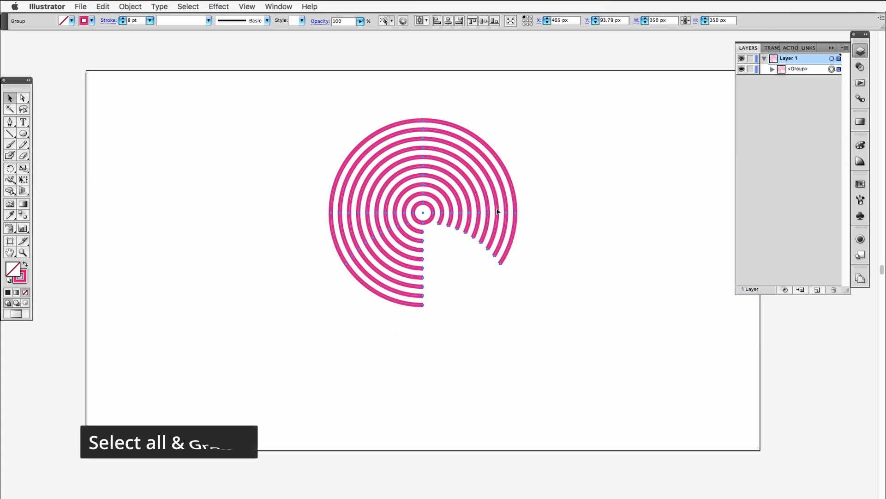
pyautogui.click(539, 186)
pyautogui.moveTo(510, 181); pyautogui.dragTo(499, 285)
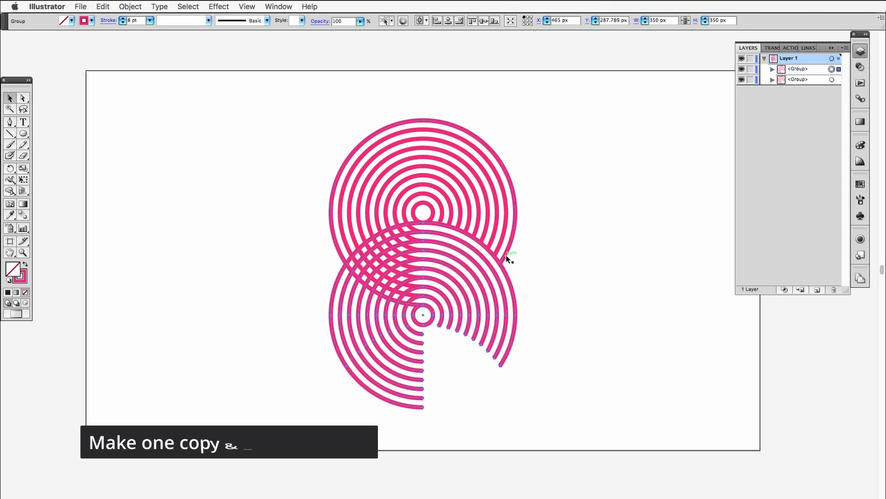
# Step: Check in Outline mode how the copied group's arcs meet the smallest circle and the upper rings, then return to Preview
pyautogui.press('z')
pyautogui.moveTo(448, 207); pyautogui.dragTo(399, 253)
pyautogui.press('v')
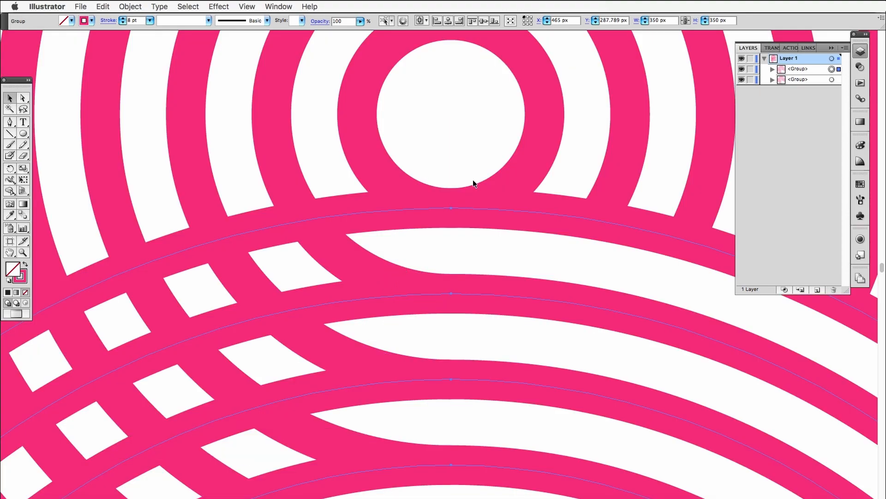
pyautogui.click(466, 164)
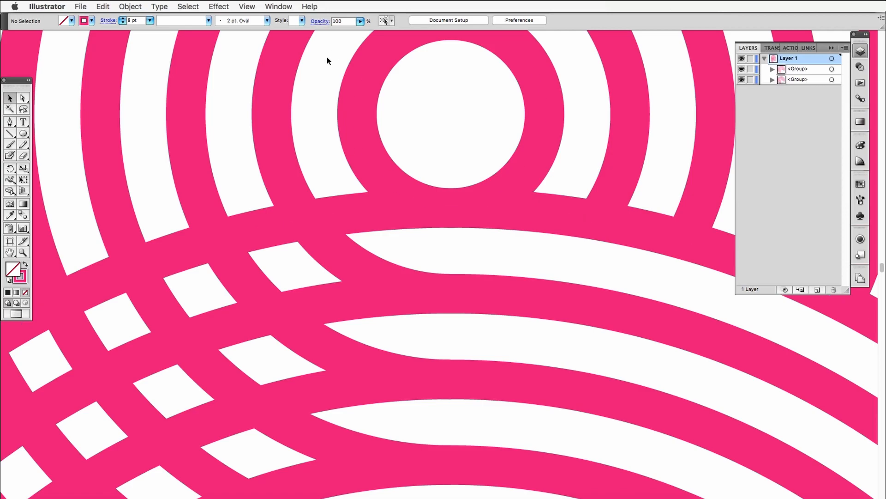
pyautogui.click(228, 7)
pyautogui.moveTo(246, 6)
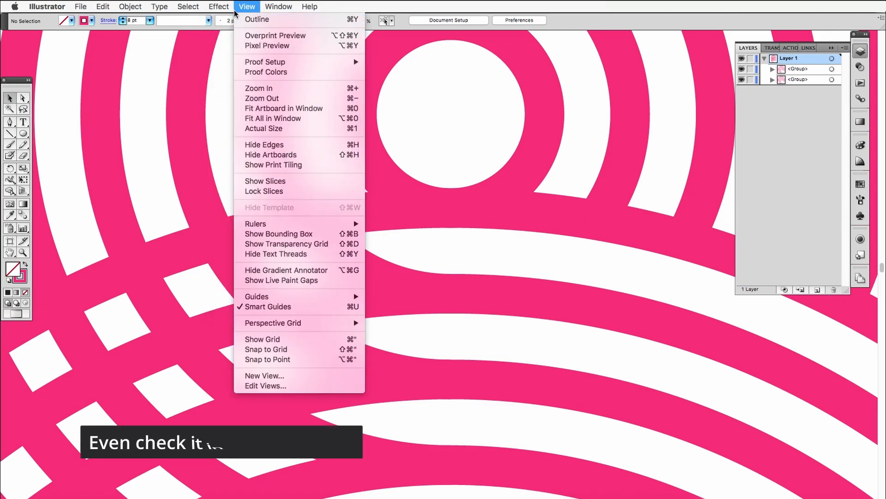
pyautogui.click(254, 20)
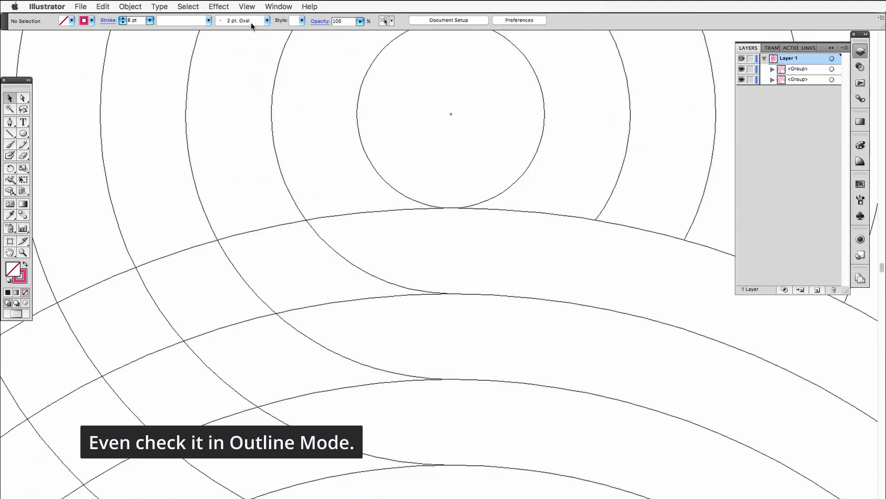
pyautogui.click(221, 6)
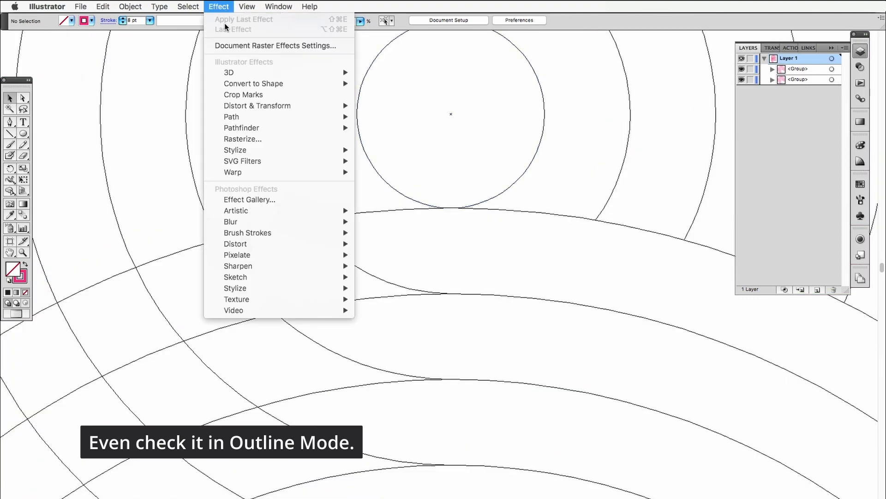
pyautogui.moveTo(247, 6)
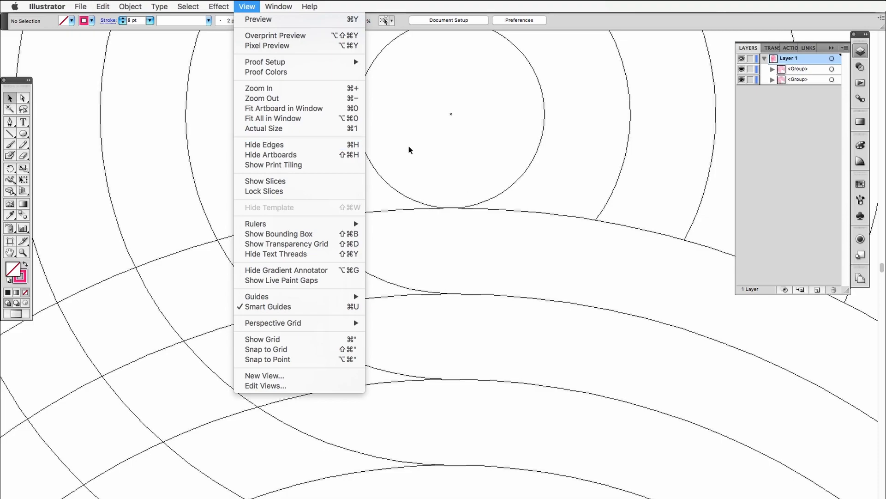
pyautogui.click(272, 20)
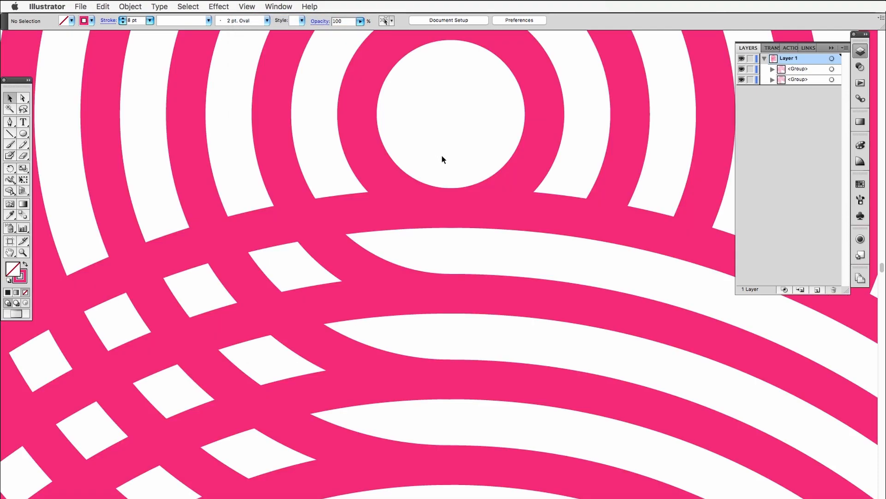
pyautogui.press('super+0')
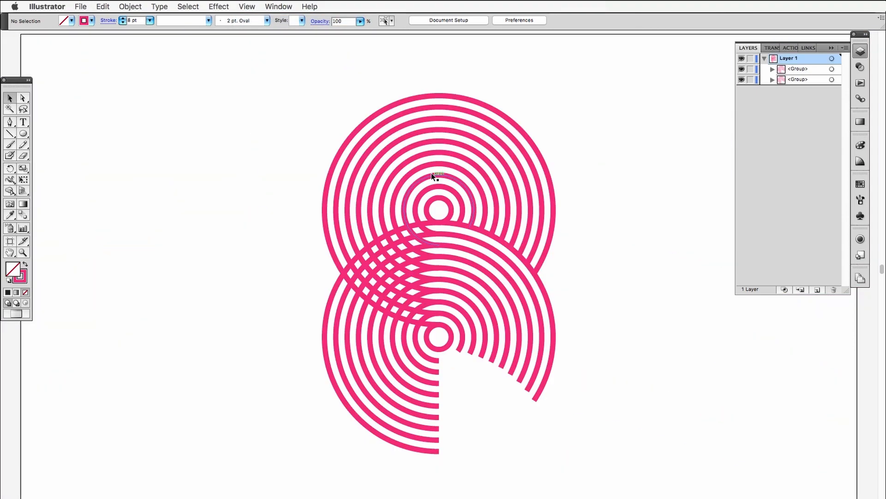
# Step: Rotate the lower ring group 180° around its center so its arcs join the upper group's open ends
pyautogui.click(553, 335)
pyautogui.press('e')
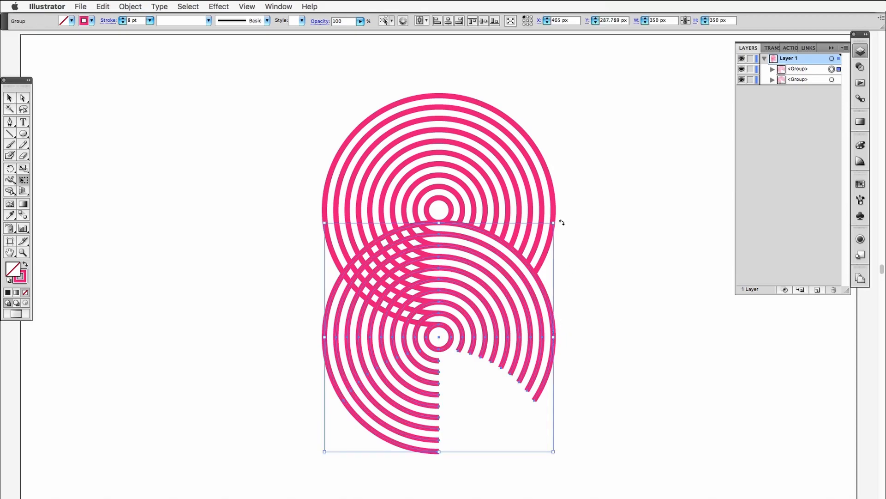
pyautogui.moveTo(574, 241); pyautogui.dragTo(390, 456)
pyautogui.click(603, 310)
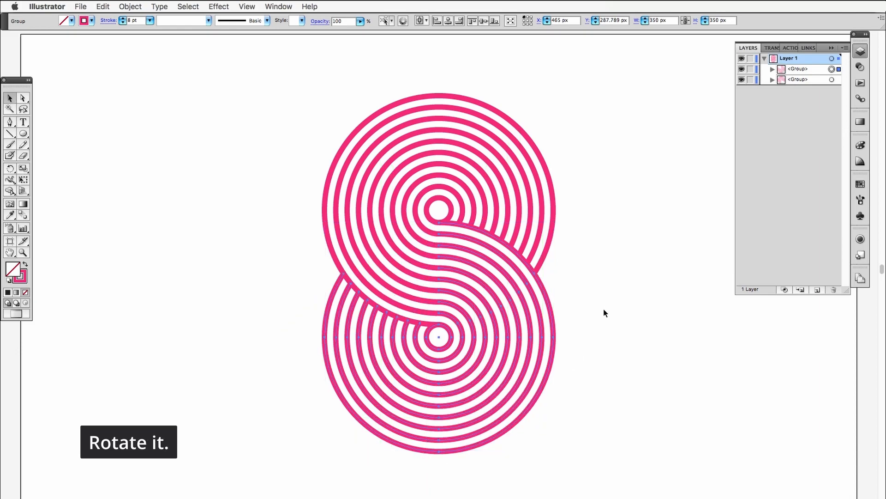